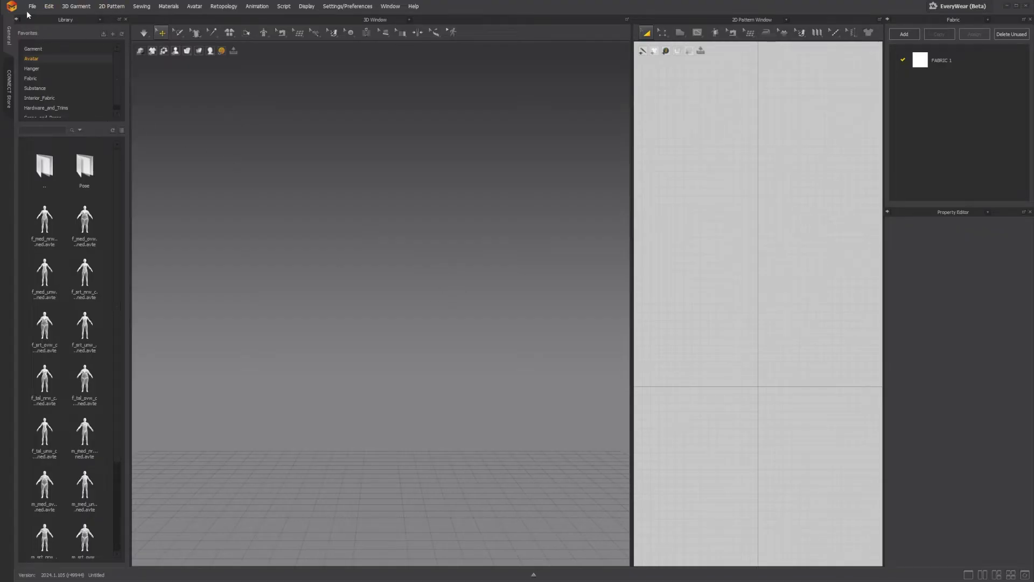
{"action": "left_click", "coordinate": [34, 49]}
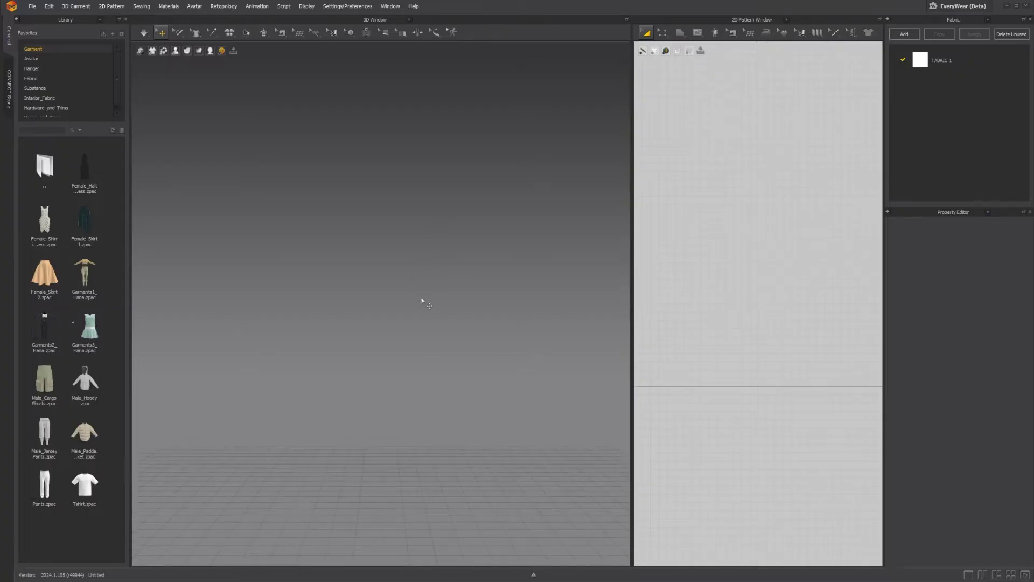
{"action": "scroll", "coordinate": [424, 303], "scroll_direction": "down", "scroll_amount": 3}
{"action": "scroll", "coordinate": [409, 280], "scroll_direction": "down", "scroll_amount": 1}
Load the m_tal_nrw male avatar from the MetaHuman folder of the Avatar library into the 3D scene
{"action": "left_click", "coordinate": [34, 60]}
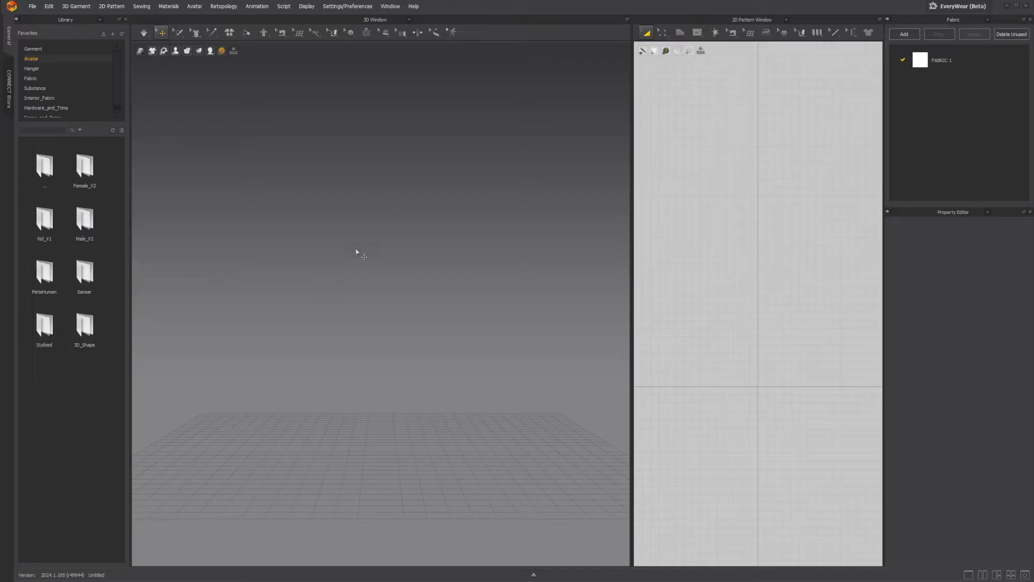
{"action": "double_click", "coordinate": [46, 279]}
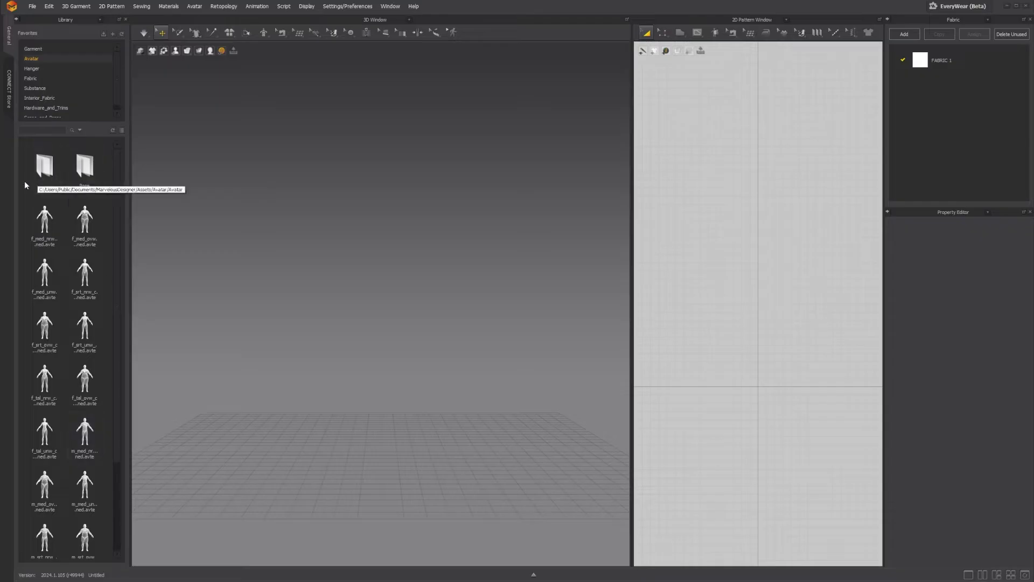
{"action": "scroll", "coordinate": [78, 337], "scroll_direction": "down", "scroll_amount": 3}
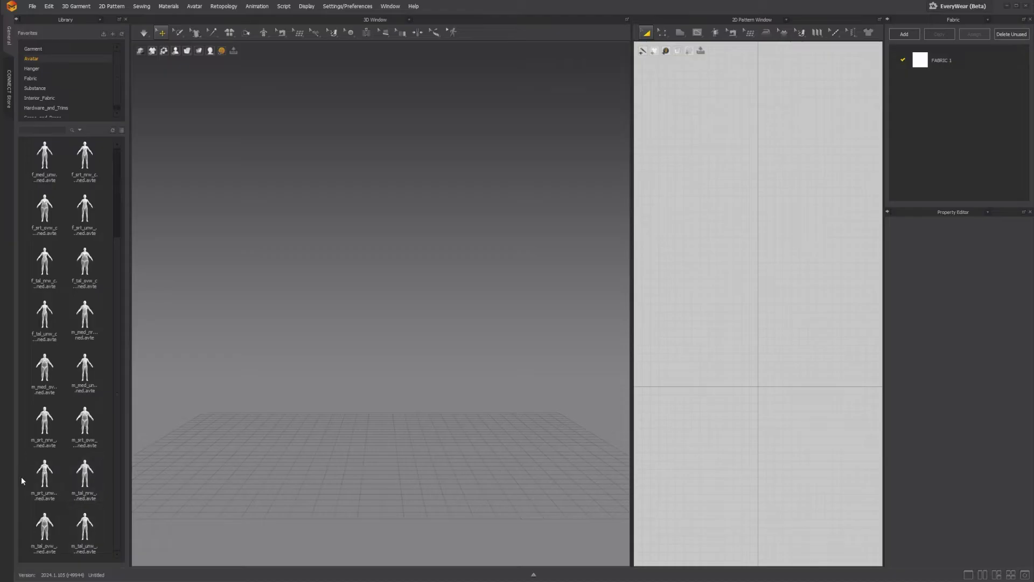
{"action": "double_click", "coordinate": [86, 474]}
{"action": "scroll", "coordinate": [428, 295], "scroll_direction": "up", "scroll_amount": 3}
{"action": "scroll", "coordinate": [429, 297], "scroll_direction": "down", "scroll_amount": 4}
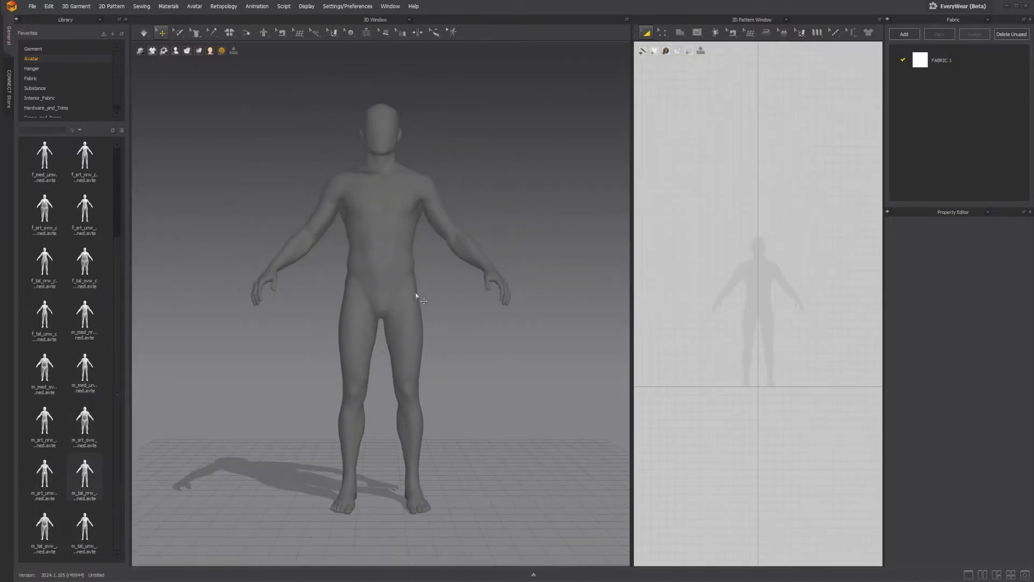
Examine the male avatar in the 3D window and its silhouette in the 2D Pattern Window
{"action": "middle_click_drag", "start_coordinate": [415, 286], "coordinate": [412, 254]}
{"action": "mouse_move", "coordinate": [412, 255]}
{"action": "right_mouse_down"}
{"action": "mouse_move", "coordinate": [422, 270]}
{"action": "mouse_move", "coordinate": [409, 260]}
{"action": "mouse_move", "coordinate": [463, 282]}
{"action": "mouse_move", "coordinate": [441, 270]}
{"action": "mouse_move", "coordinate": [408, 275]}
{"action": "right_mouse_up"}
{"action": "scroll", "coordinate": [432, 277], "scroll_direction": "down", "scroll_amount": 3}
{"action": "scroll", "coordinate": [411, 263], "scroll_direction": "up", "scroll_amount": 6}
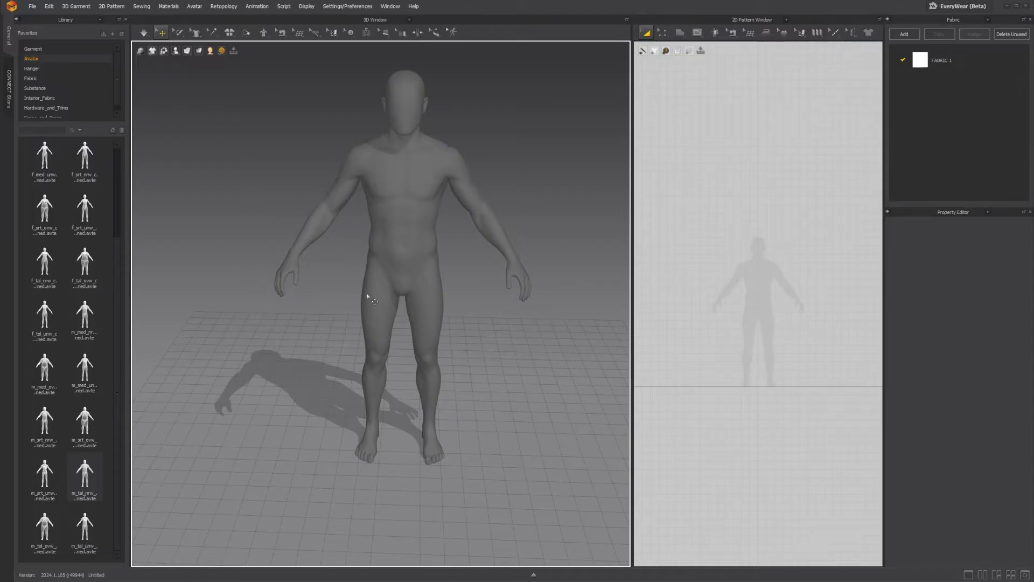
{"action": "scroll", "coordinate": [342, 282], "scroll_direction": "up", "scroll_amount": 2}
{"action": "scroll", "coordinate": [346, 264], "scroll_direction": "down", "scroll_amount": 5}
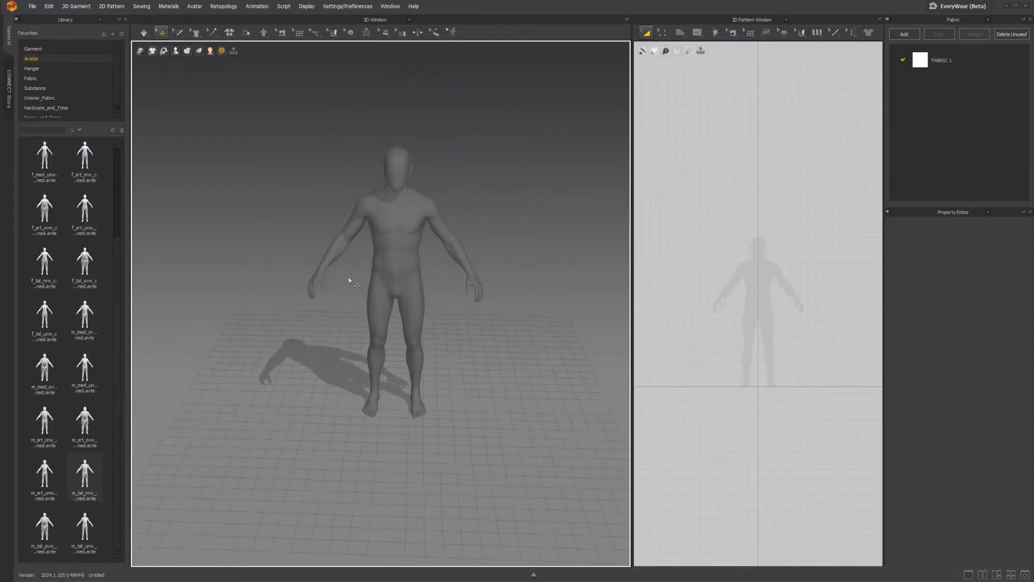
{"action": "right_click_drag", "start_coordinate": [370, 312], "coordinate": [425, 226]}
{"action": "scroll", "coordinate": [723, 246], "scroll_direction": "down", "scroll_amount": 6}
{"action": "right_click_drag", "start_coordinate": [737, 271], "coordinate": [758, 257]}
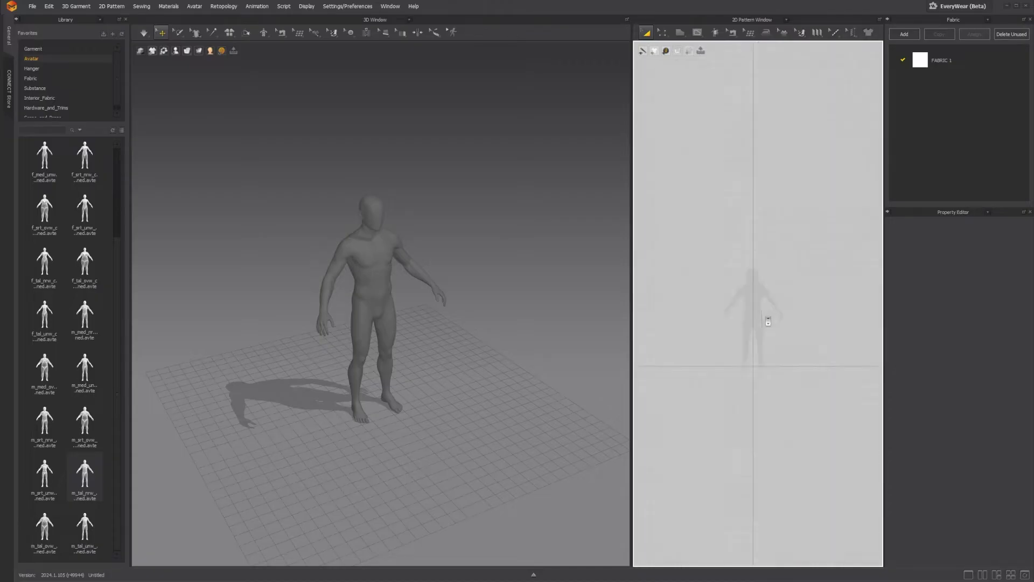
{"action": "scroll", "coordinate": [769, 323], "scroll_direction": "up", "scroll_amount": 3}
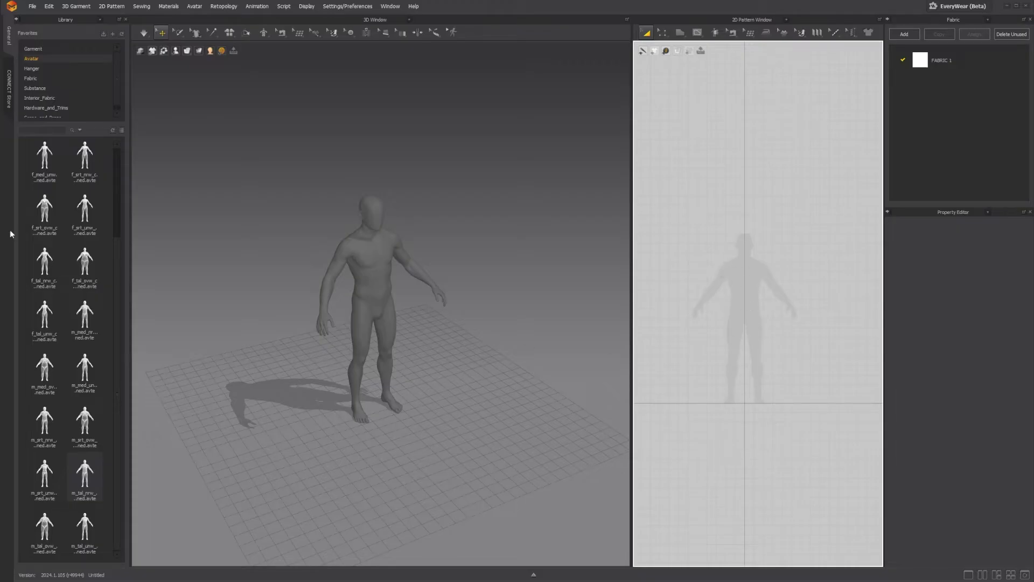
Open the Garment category in the library
{"action": "left_click", "coordinate": [33, 48]}
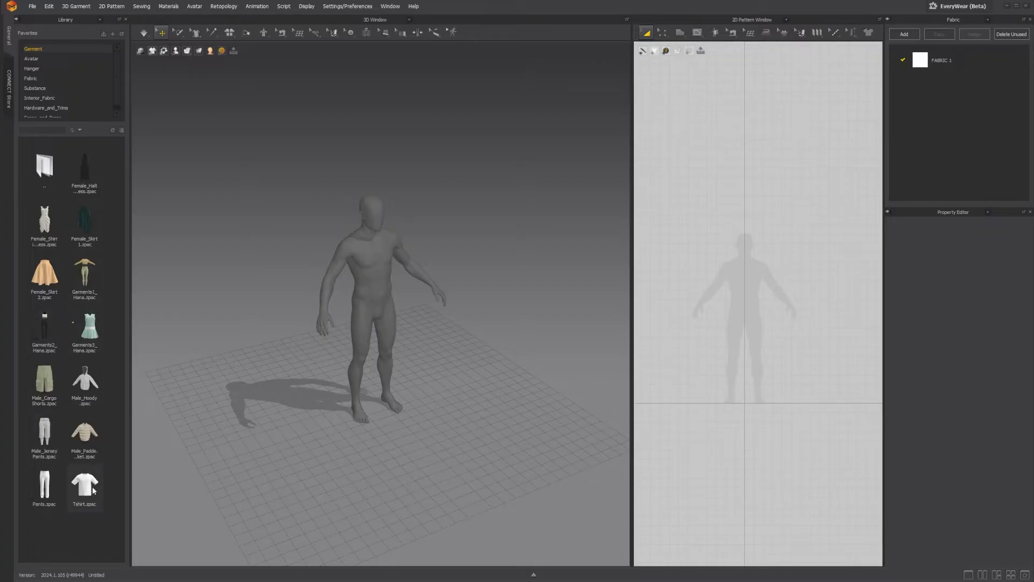
{"action": "left_click_drag", "start_coordinate": [89, 485], "coordinate": [252, 471]}
{"action": "scroll", "coordinate": [345, 232], "scroll_direction": "up", "scroll_amount": 6}
{"action": "scroll", "coordinate": [380, 230], "scroll_direction": "down", "scroll_amount": 2}
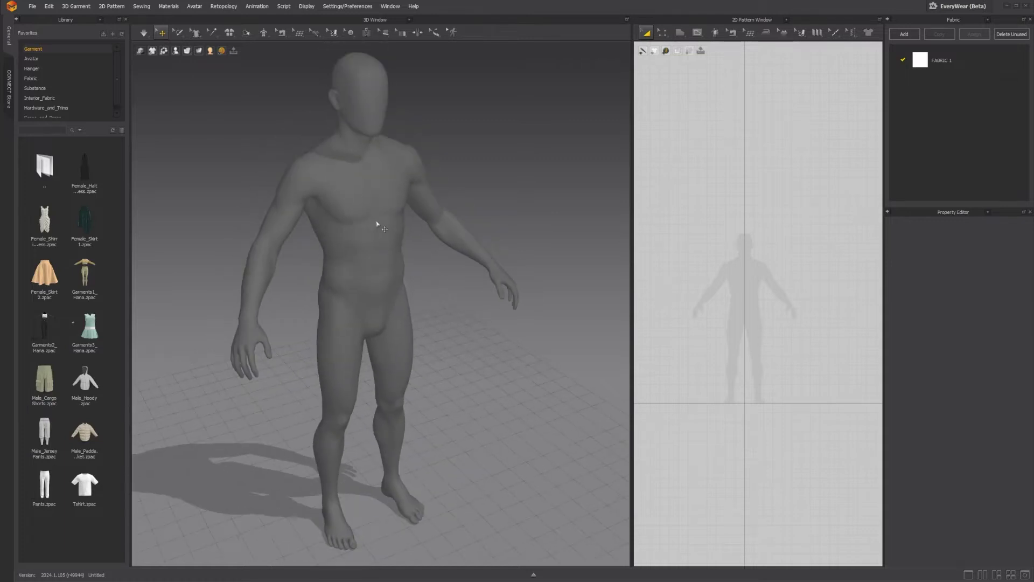
{"action": "left_click", "coordinate": [408, 316]}
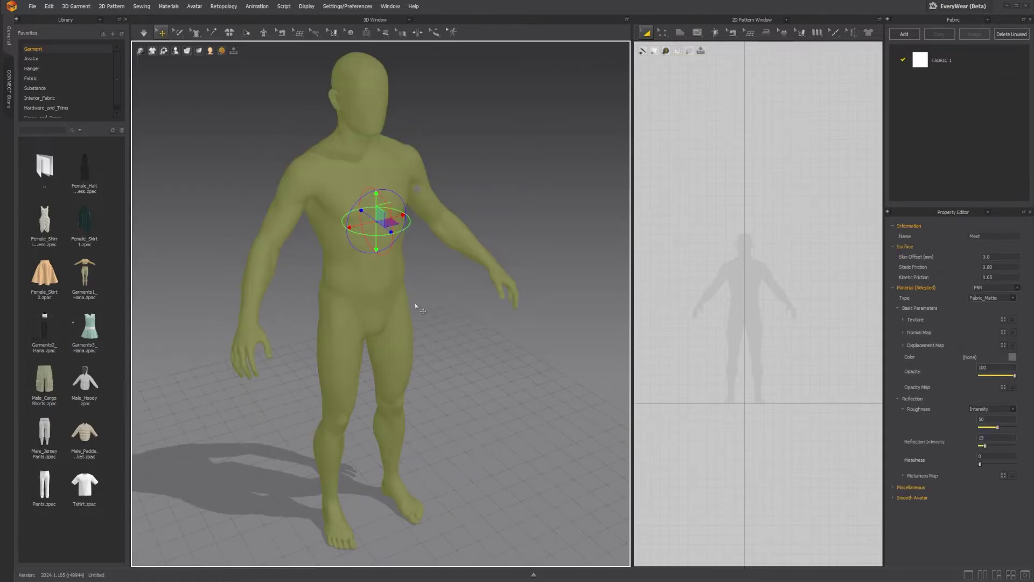
{"action": "right_click", "coordinate": [380, 278]}
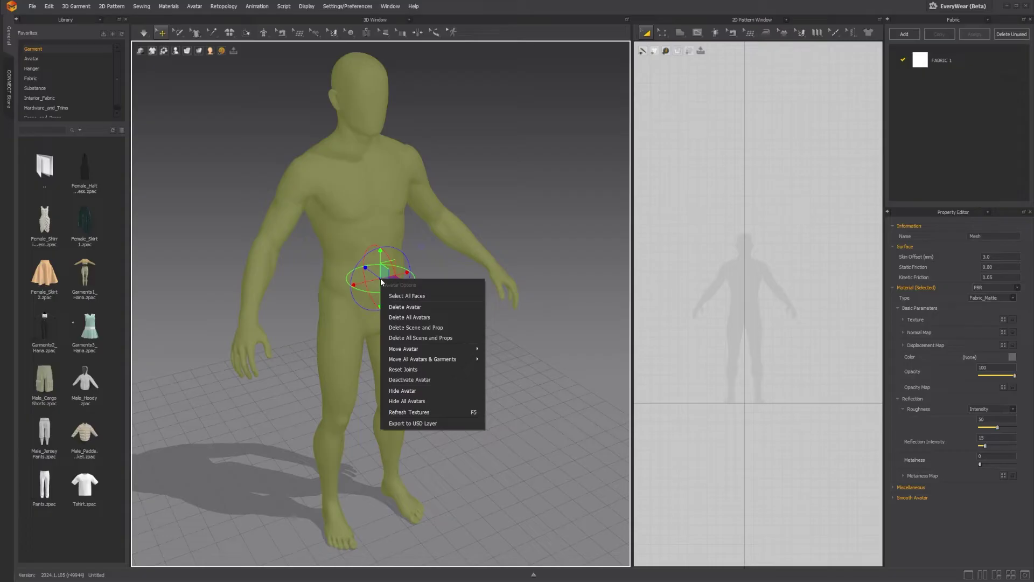
{"action": "left_click", "coordinate": [510, 219]}
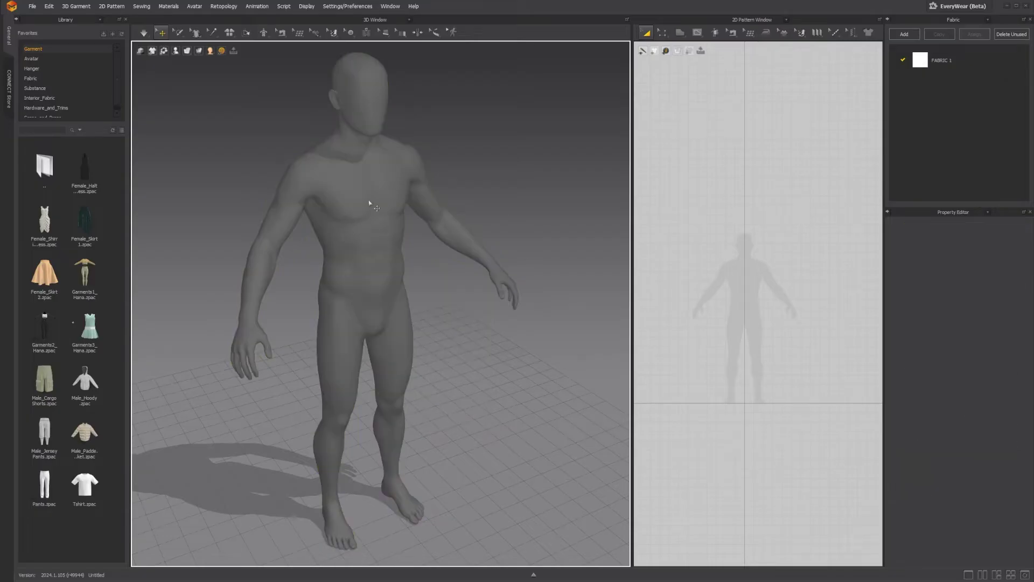
Try to enable the Smooth option under Smooth Avatar for the avatar mesh
{"action": "left_click", "coordinate": [356, 236]}
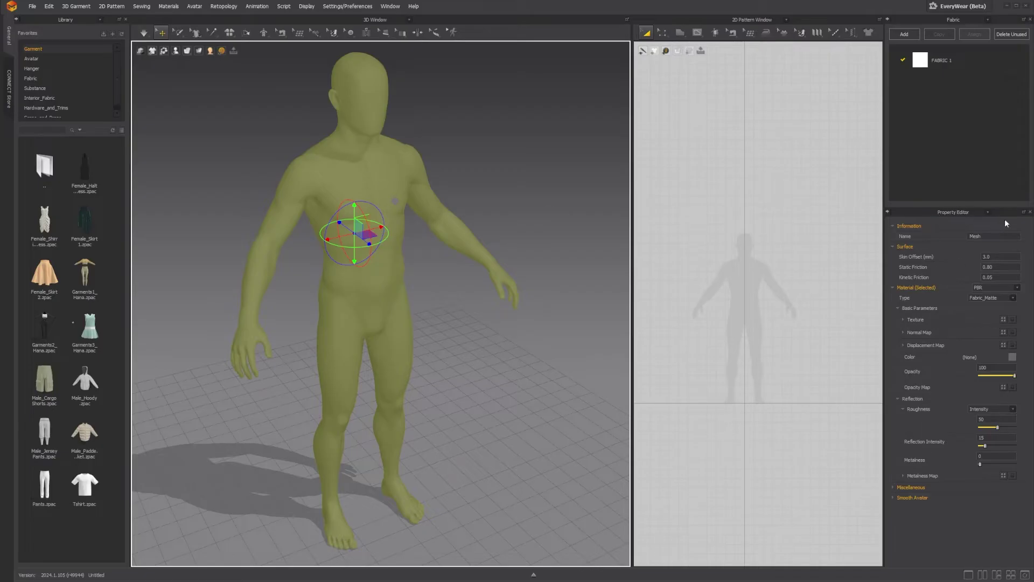
{"action": "left_click", "coordinate": [900, 497]}
{"action": "left_click", "coordinate": [1018, 508]}
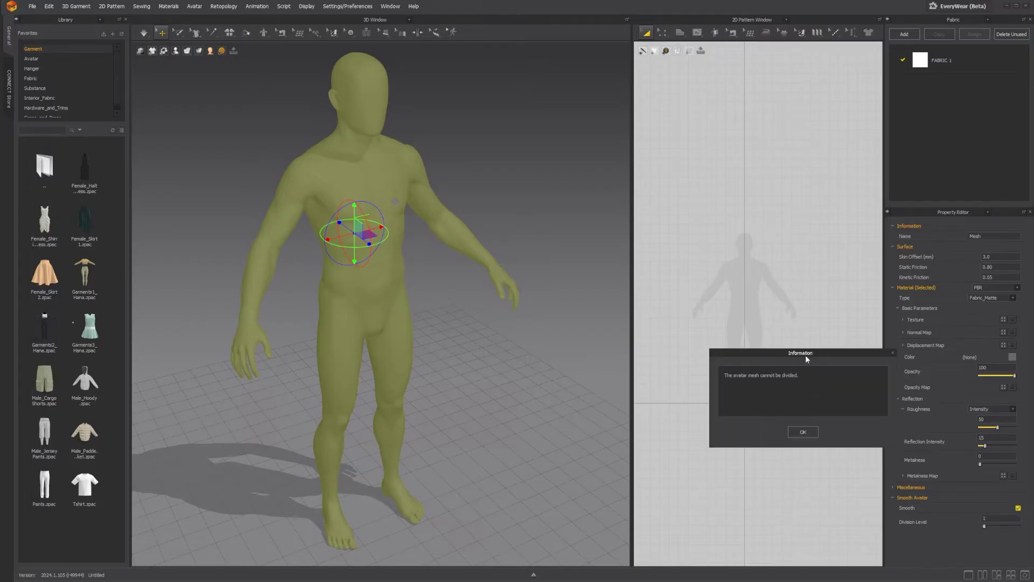
{"action": "left_click", "coordinate": [798, 429]}
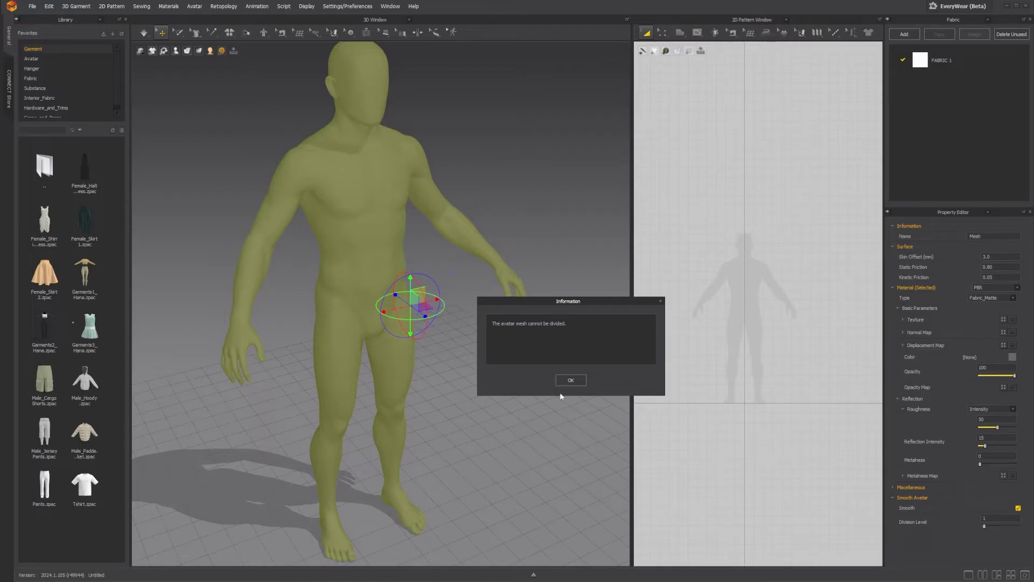
{"action": "left_click_drag", "start_coordinate": [584, 302], "coordinate": [548, 247]}
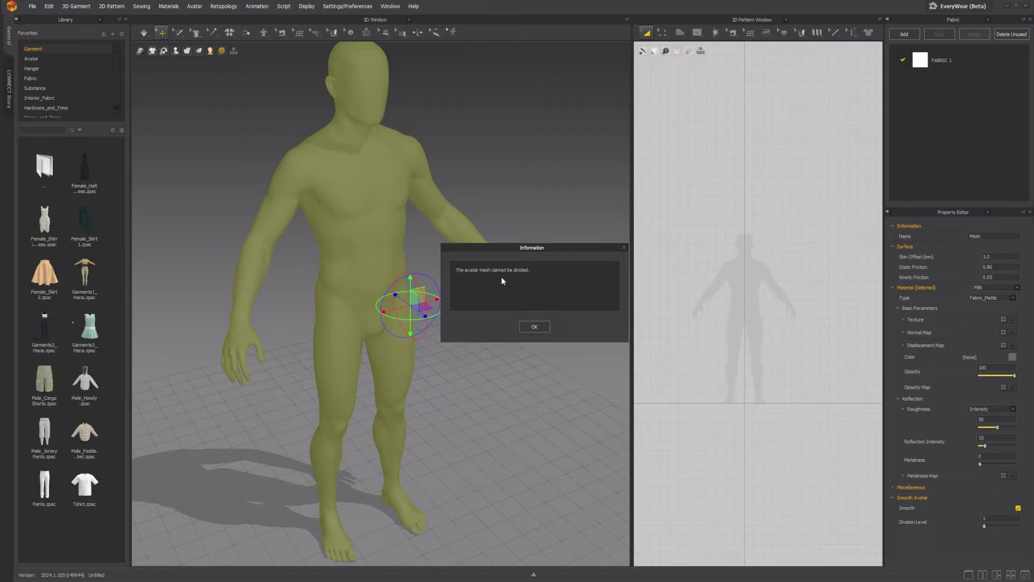
{"action": "left_click", "coordinate": [538, 326]}
{"action": "left_click", "coordinate": [508, 411]}
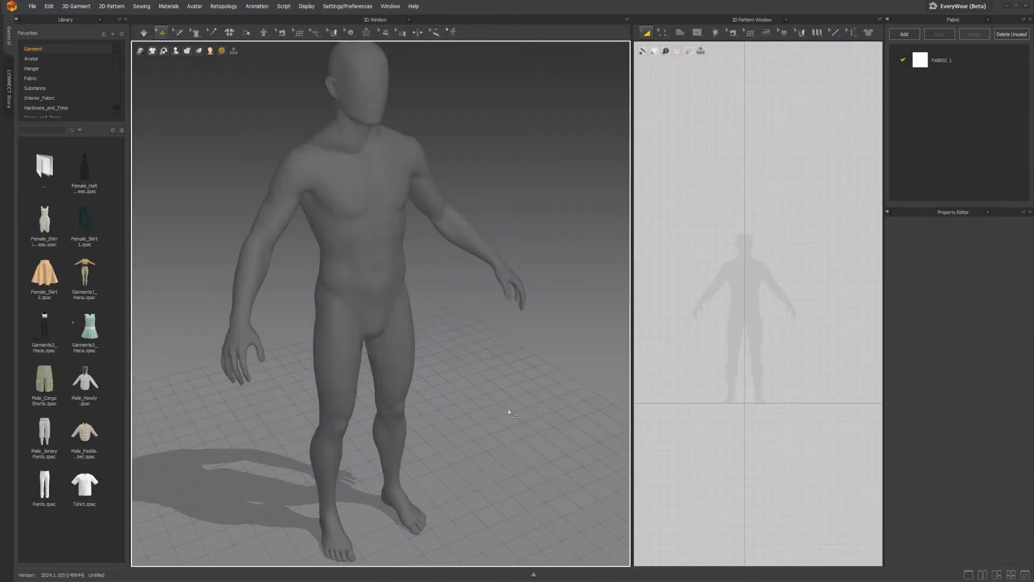
Load Tshirt.zpac from the Garment library onto the avatar and widen the 2D Pattern Window
{"action": "scroll", "coordinate": [448, 365], "scroll_direction": "up", "scroll_amount": 3}
{"action": "scroll", "coordinate": [455, 371], "scroll_direction": "down", "scroll_amount": 5}
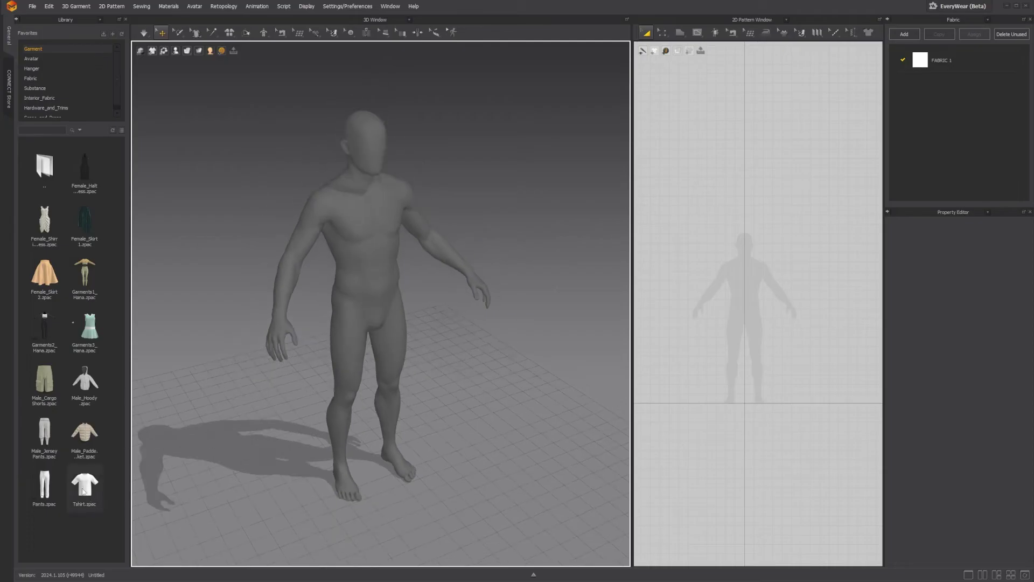
{"action": "left_click_drag", "start_coordinate": [84, 485], "coordinate": [375, 226]}
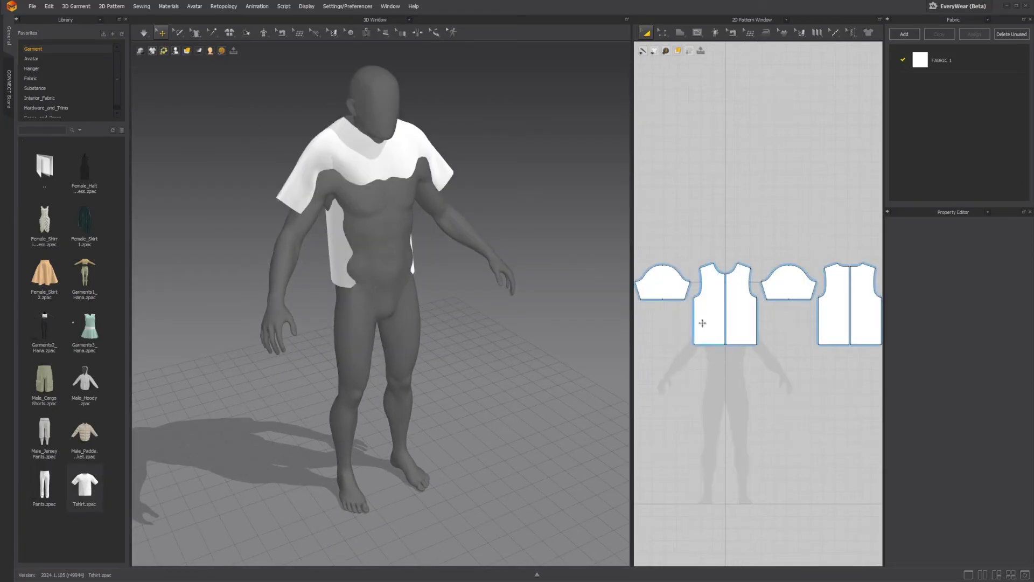
{"action": "scroll", "coordinate": [712, 303], "scroll_direction": "down", "scroll_amount": 3}
{"action": "scroll", "coordinate": [712, 305], "scroll_direction": "up", "scroll_amount": 2}
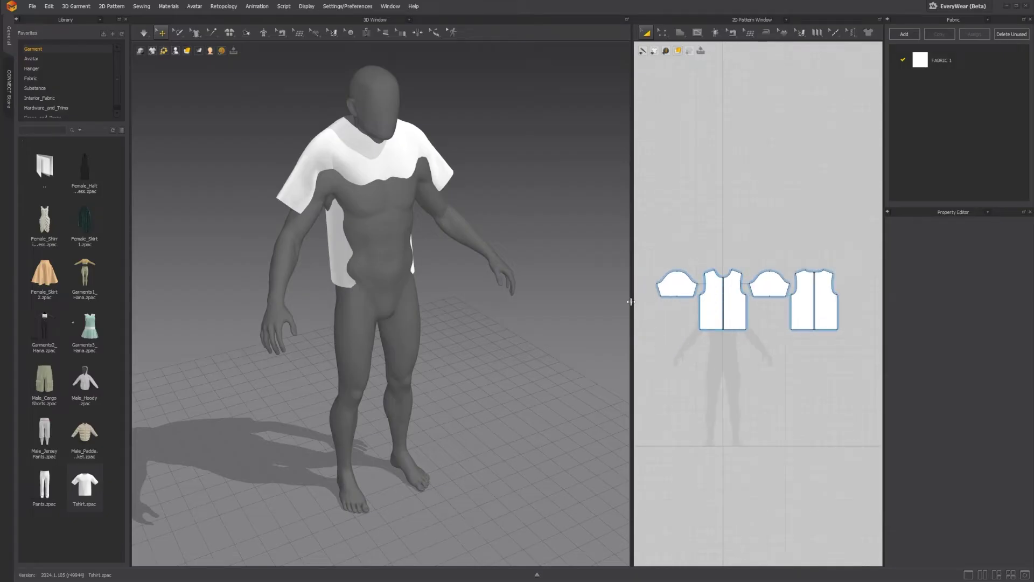
{"action": "left_click_drag", "start_coordinate": [630, 301], "coordinate": [598, 300]}
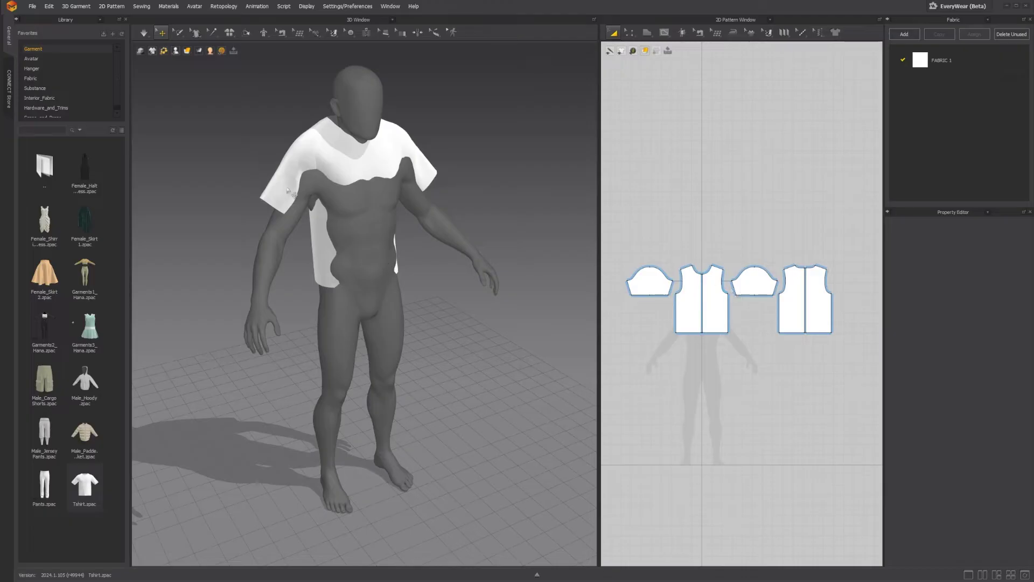
Select all the T-shirt pattern pieces and move them together in 3D so they surround the avatar's torso
{"action": "scroll", "coordinate": [357, 294], "scroll_direction": "down", "scroll_amount": 2}
{"action": "scroll", "coordinate": [380, 314], "scroll_direction": "up", "scroll_amount": 2}
{"action": "middle_click_drag", "start_coordinate": [379, 314], "coordinate": [360, 334]}
{"action": "scroll", "coordinate": [299, 393], "scroll_direction": "down", "scroll_amount": 3}
{"action": "right_click_drag", "start_coordinate": [299, 393], "coordinate": [403, 287]}
{"action": "left_click", "coordinate": [345, 326]}
{"action": "scroll", "coordinate": [390, 287], "scroll_direction": "down", "scroll_amount": 1}
{"action": "scroll", "coordinate": [390, 287], "scroll_direction": "up", "scroll_amount": 2}
{"action": "left_click_drag", "start_coordinate": [613, 201], "coordinate": [641, 244]}
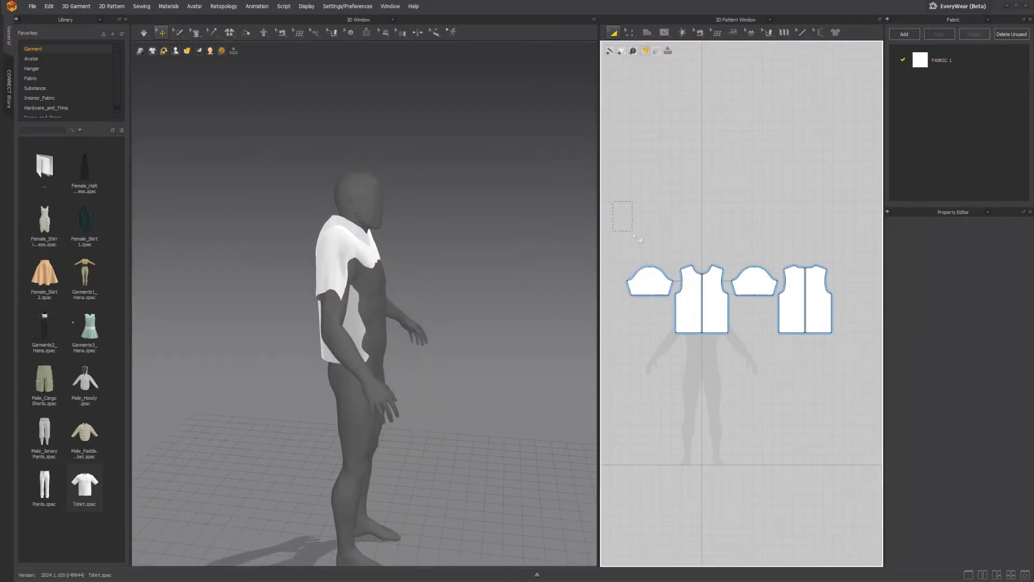
{"action": "left_click_drag", "start_coordinate": [856, 396], "coordinate": [855, 395]}
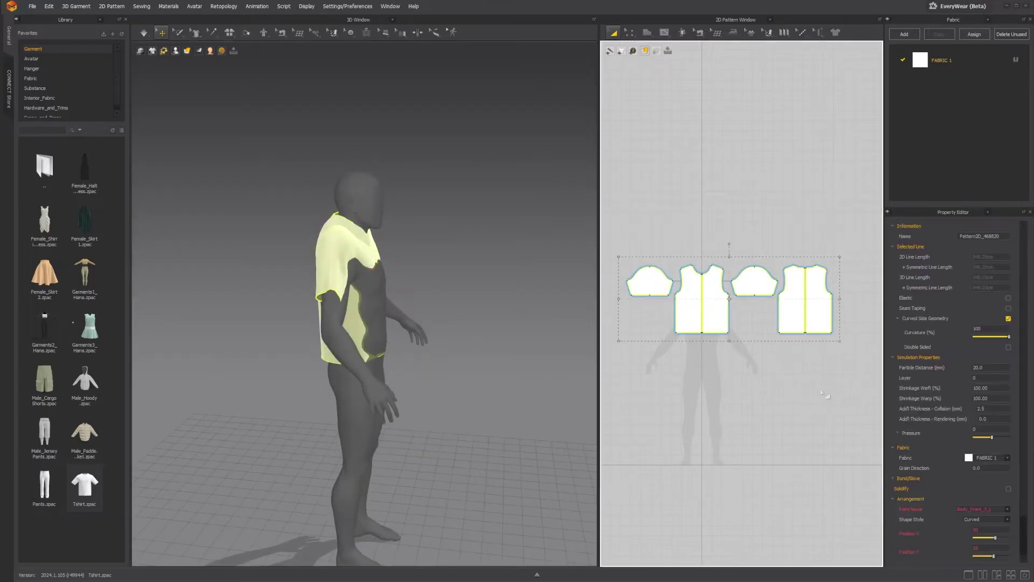
{"action": "left_click", "coordinate": [361, 246]}
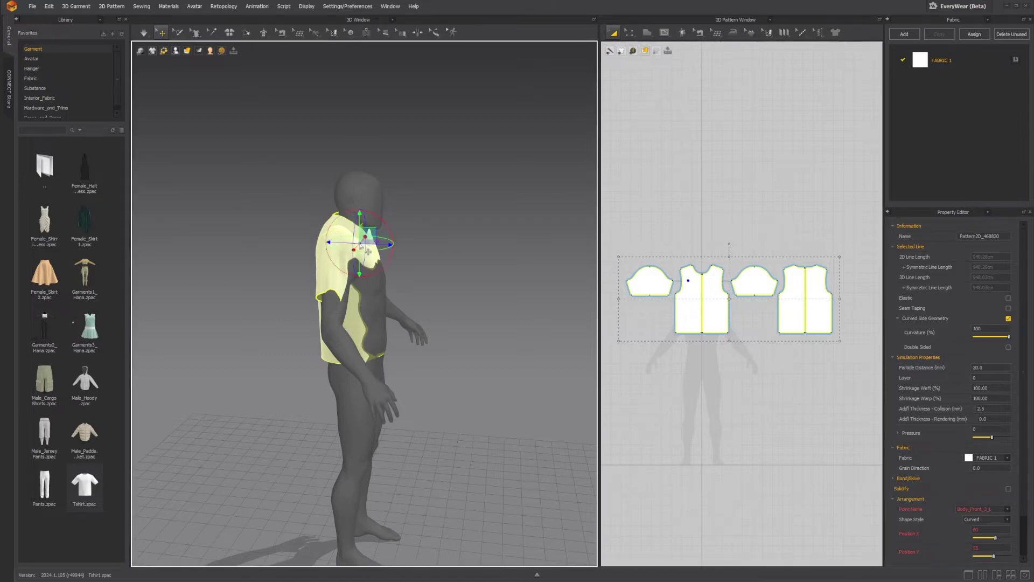
{"action": "left_click_drag", "start_coordinate": [376, 232], "coordinate": [382, 250]}
Fine-tune the placement of the selected T-shirt pieces around the avatar's shoulders and deselect them
{"action": "right_click_drag", "start_coordinate": [419, 340], "coordinate": [338, 326]}
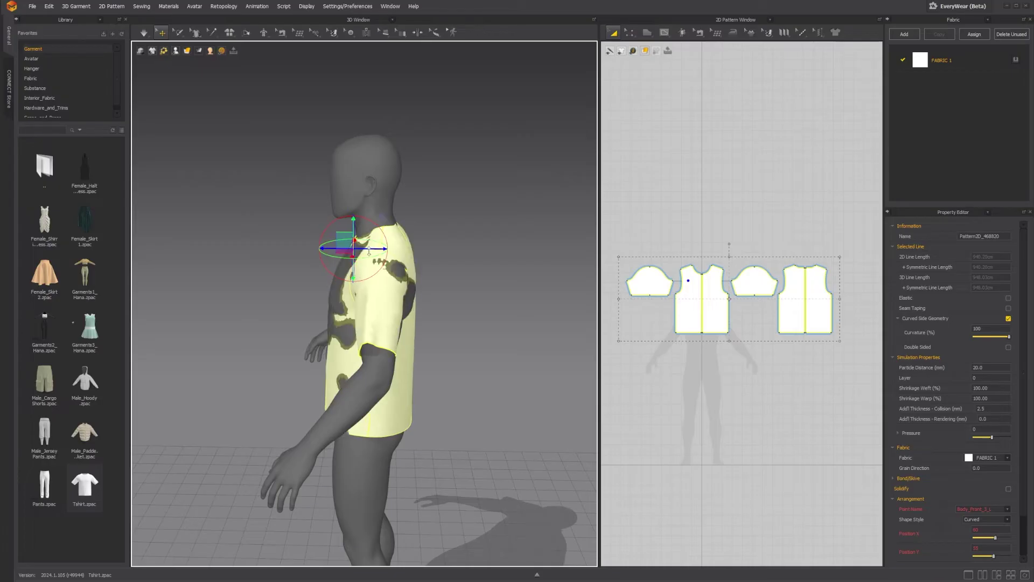
{"action": "right_click_drag", "start_coordinate": [270, 336], "coordinate": [399, 381]}
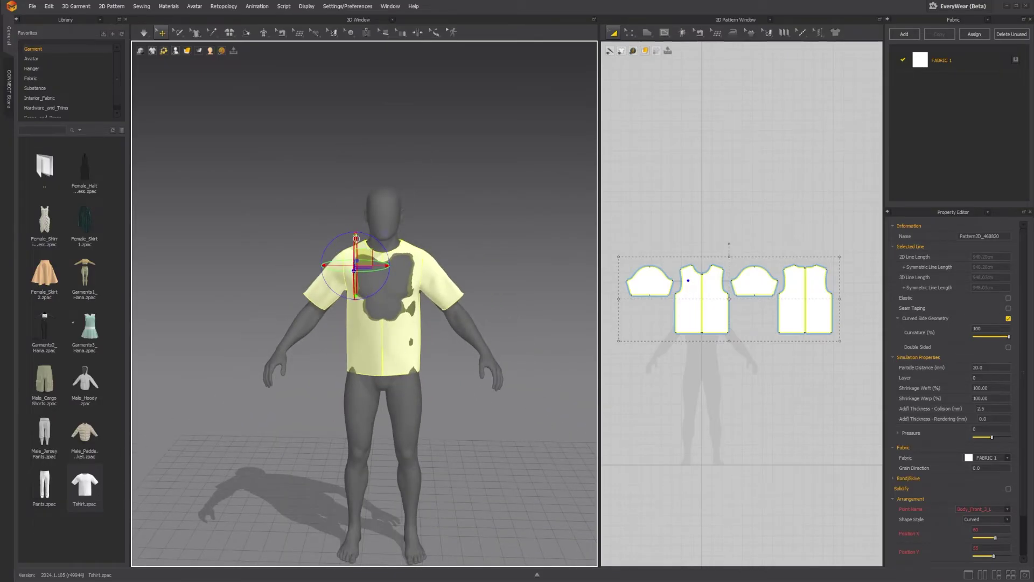
{"action": "right_click_drag", "start_coordinate": [328, 269], "coordinate": [364, 245]}
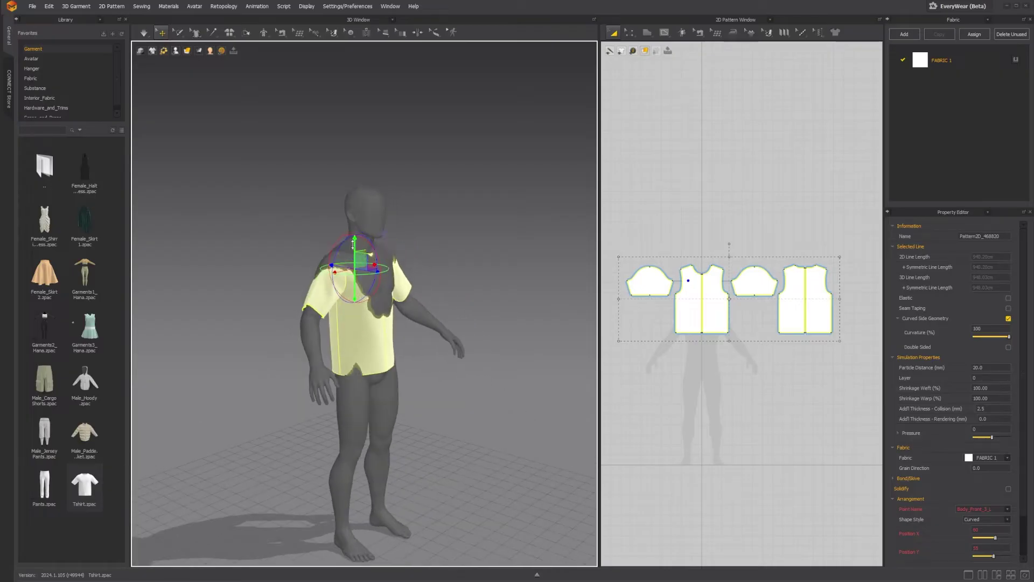
{"action": "right_click_drag", "start_coordinate": [384, 345], "coordinate": [348, 328]}
{"action": "scroll", "coordinate": [347, 328], "scroll_direction": "up", "scroll_amount": 2}
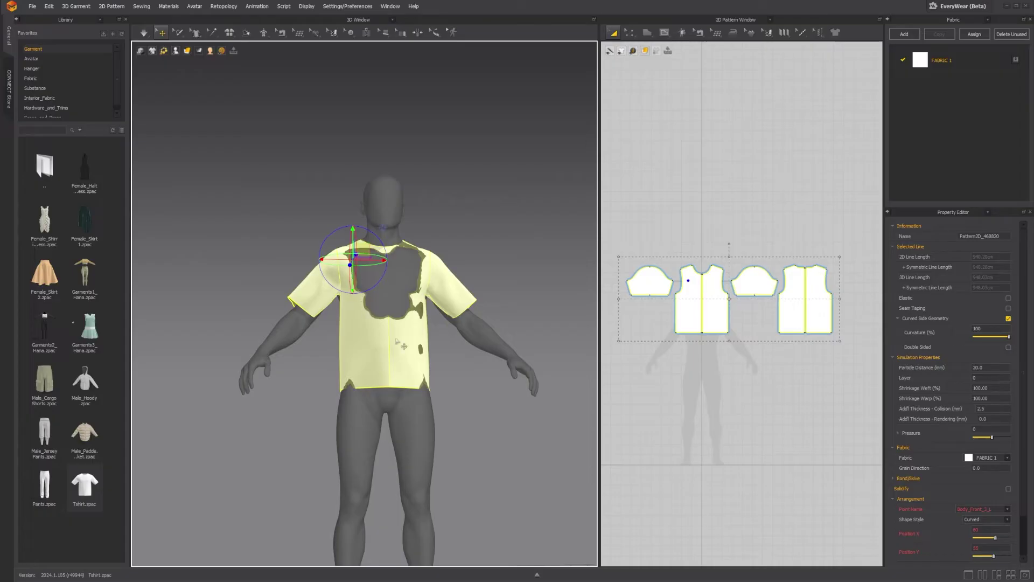
{"action": "scroll", "coordinate": [430, 377], "scroll_direction": "down", "scroll_amount": 2}
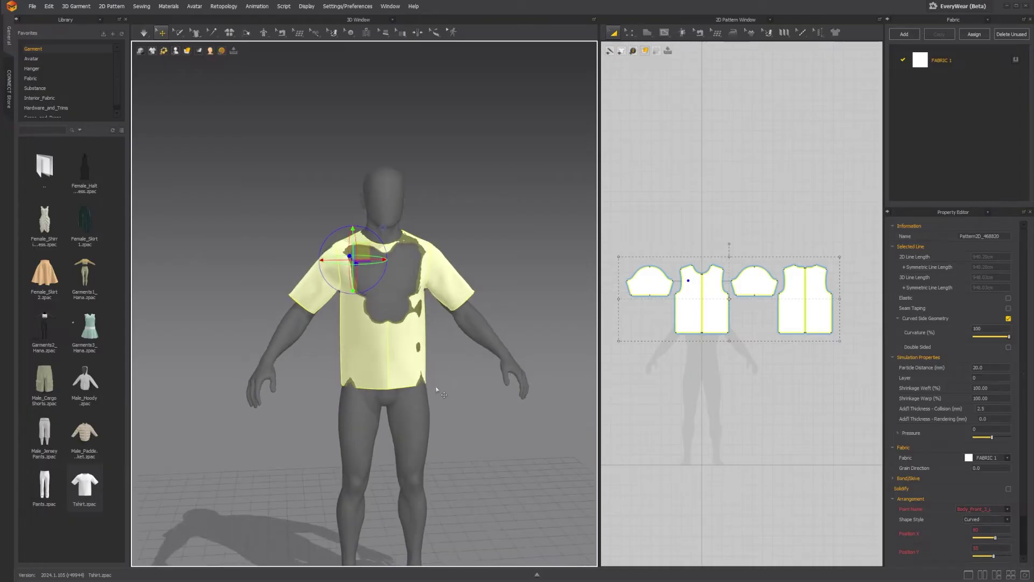
{"action": "left_click", "coordinate": [465, 415]}
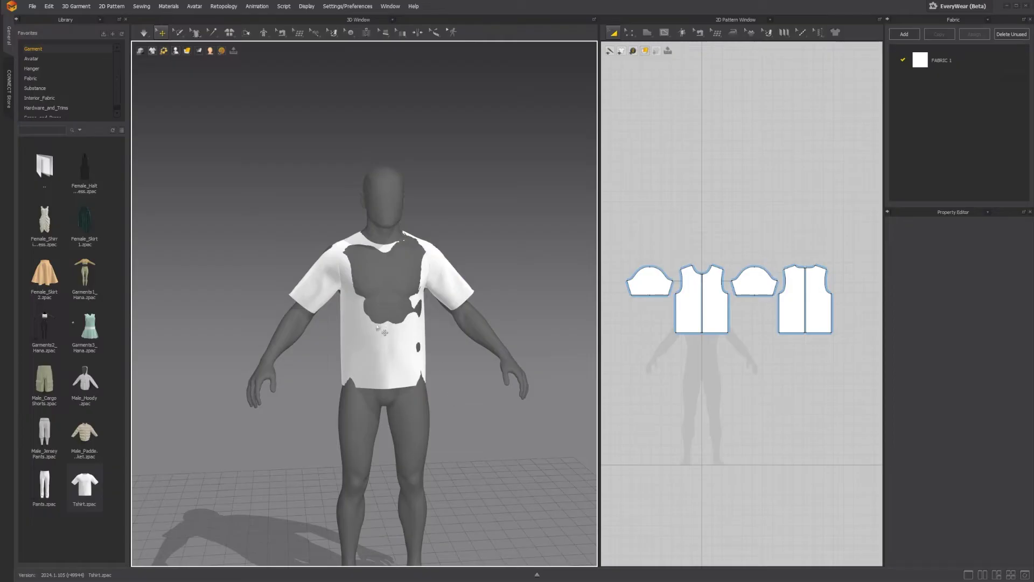
Run the simulation to drape the T-shirt over the avatar and select one half of its back piece
{"action": "right_click_drag", "start_coordinate": [323, 272], "coordinate": [314, 241]}
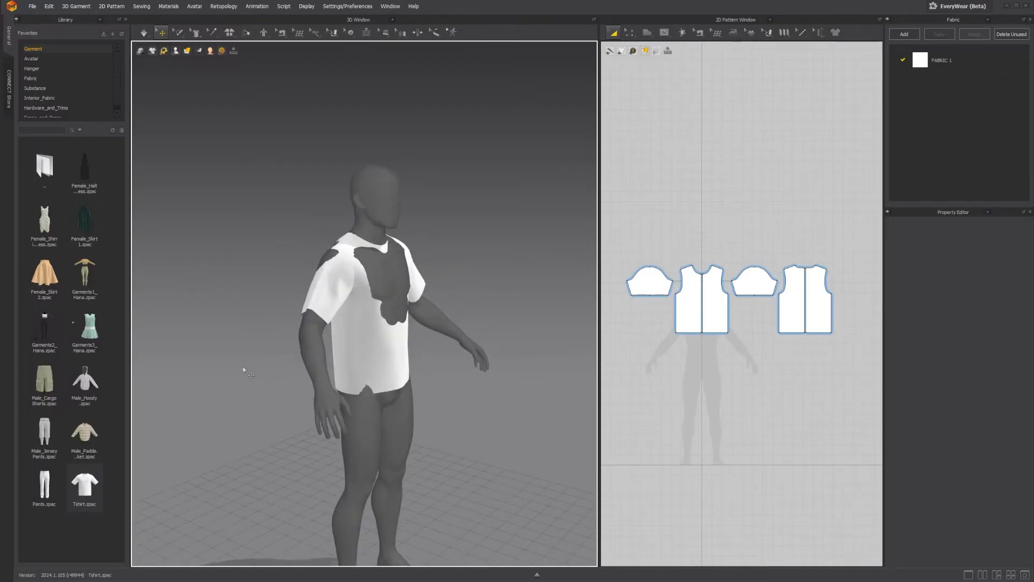
{"action": "left_click", "coordinate": [146, 33]}
{"action": "right_click_drag", "start_coordinate": [330, 181], "coordinate": [415, 215]}
{"action": "key", "text": "space"}
{"action": "right_click_drag", "start_coordinate": [312, 233], "coordinate": [380, 228]}
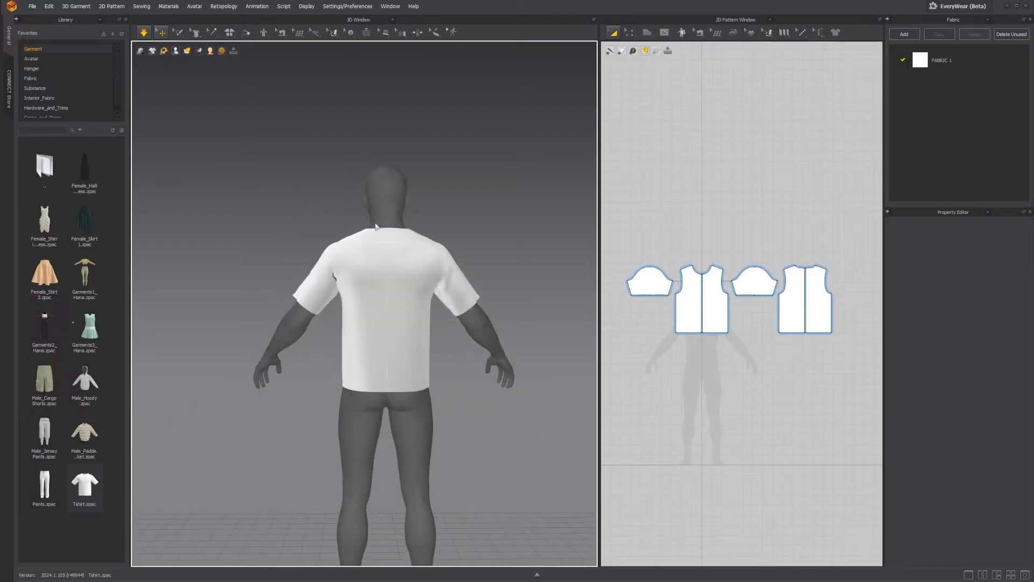
{"action": "right_click_drag", "start_coordinate": [300, 291], "coordinate": [380, 288]}
{"action": "left_click", "coordinate": [409, 378]}
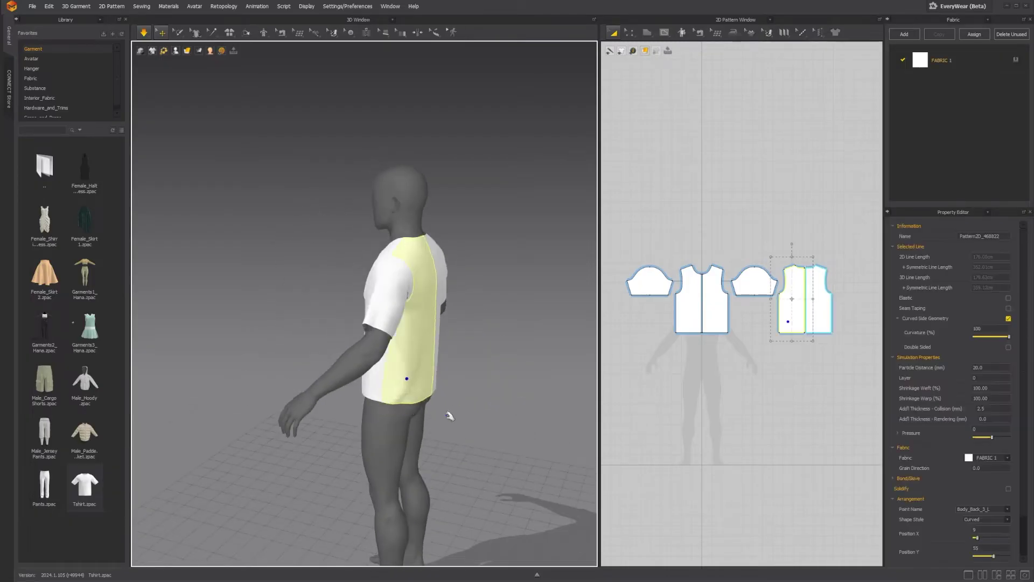
Inspect the draped T-shirt from the back, side and front, selecting its sleeve and back pieces
{"action": "right_click_drag", "start_coordinate": [466, 417], "coordinate": [392, 381]}
{"action": "left_click", "coordinate": [351, 311]}
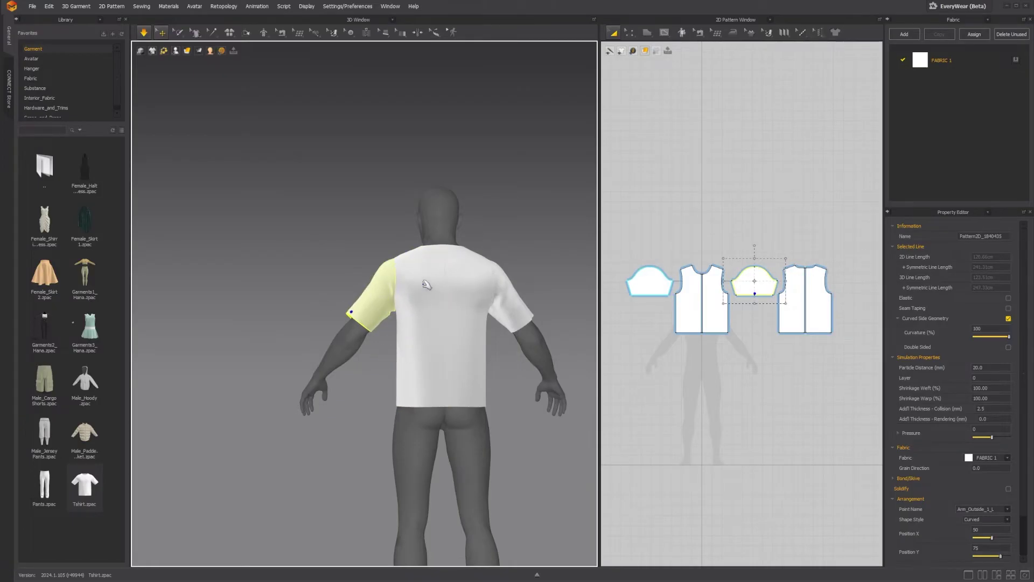
{"action": "left_click", "coordinate": [480, 404]}
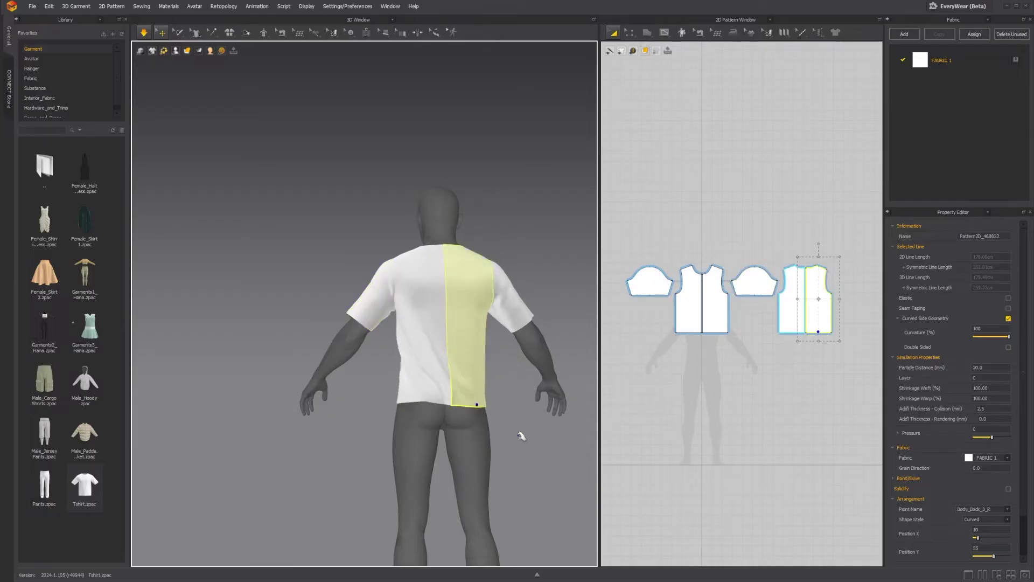
{"action": "left_click", "coordinate": [414, 396]}
{"action": "right_click_drag", "start_coordinate": [324, 432], "coordinate": [472, 397]}
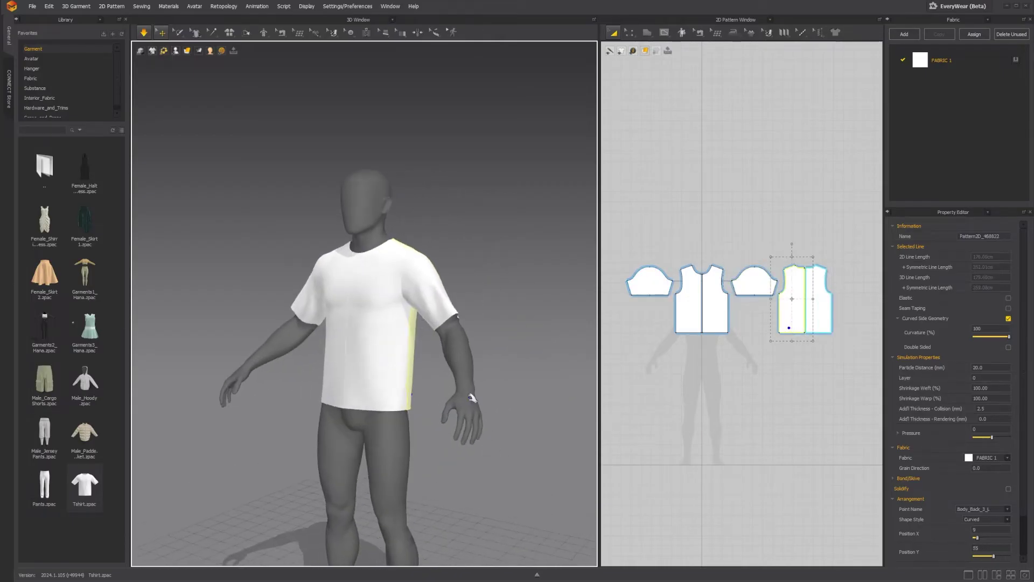
{"action": "left_click", "coordinate": [439, 270]}
{"action": "right_click_drag", "start_coordinate": [477, 270], "coordinate": [436, 238]}
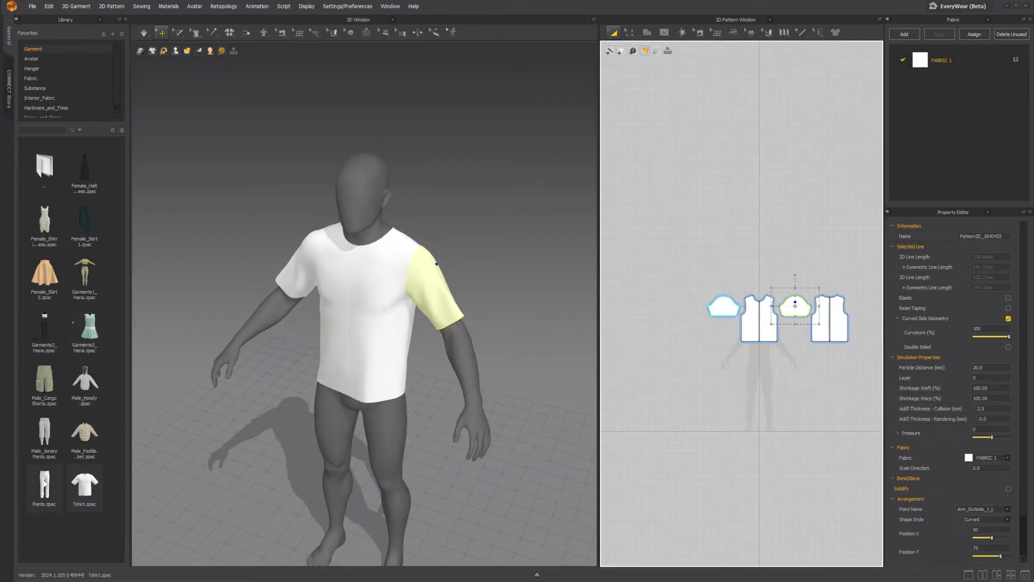
Use Transform Pattern to scale the avatar's right sleeve pattern down slightly and deselect it
{"action": "scroll", "coordinate": [721, 307], "scroll_direction": "up", "scroll_amount": 2}
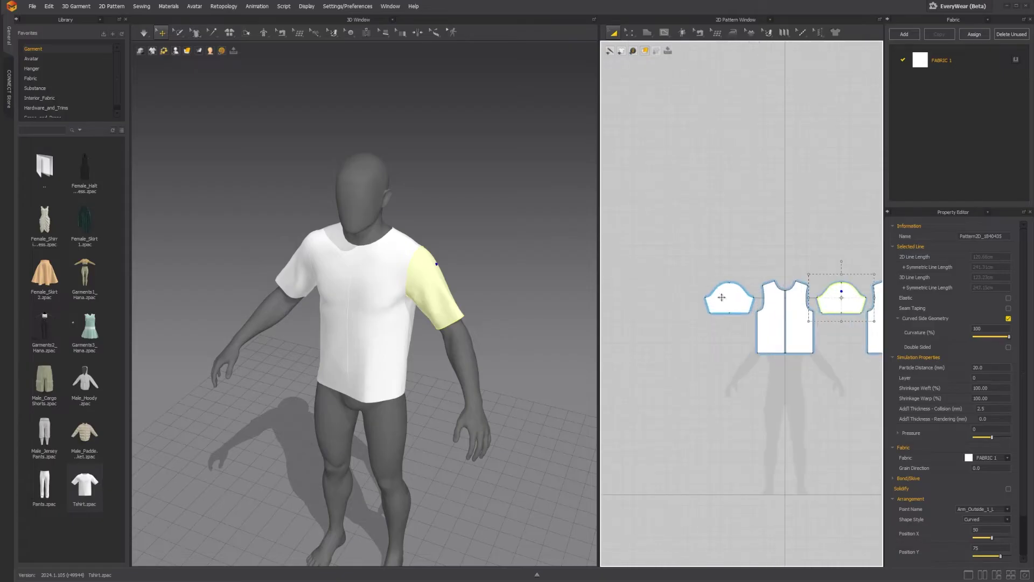
{"action": "scroll", "coordinate": [750, 319], "scroll_direction": "up", "scroll_amount": 3}
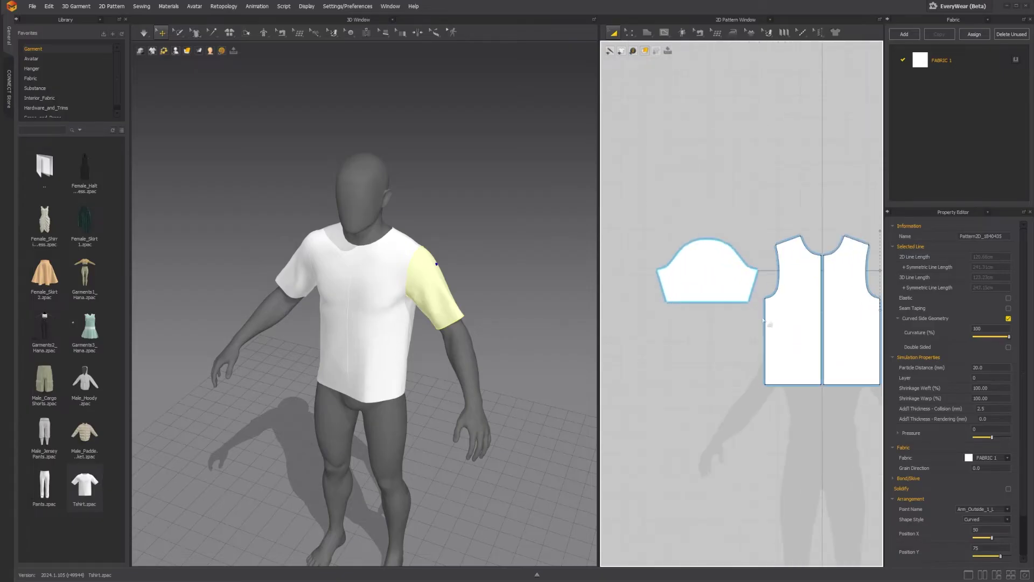
{"action": "left_click", "coordinate": [693, 173]}
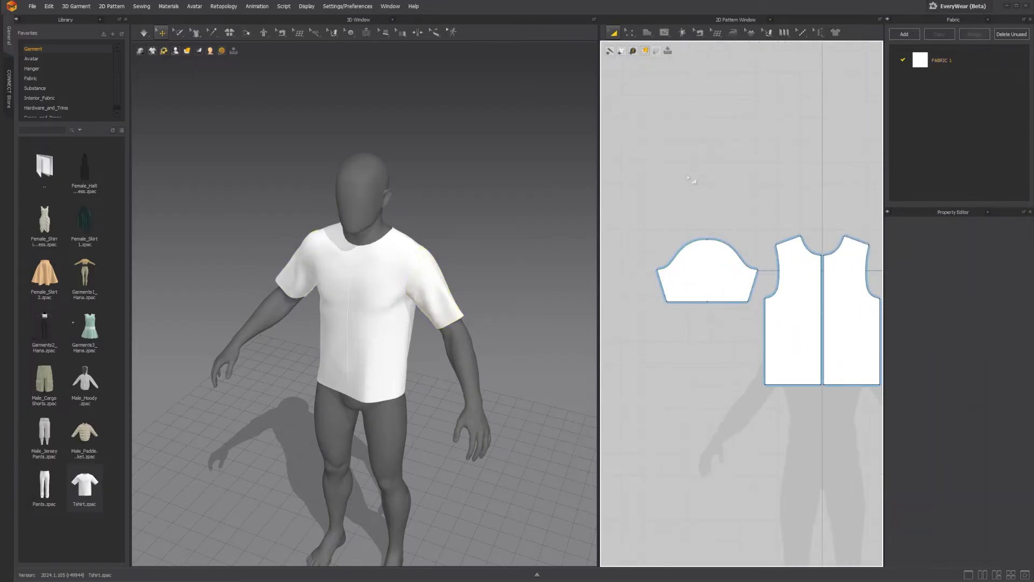
{"action": "left_click", "coordinate": [630, 33]}
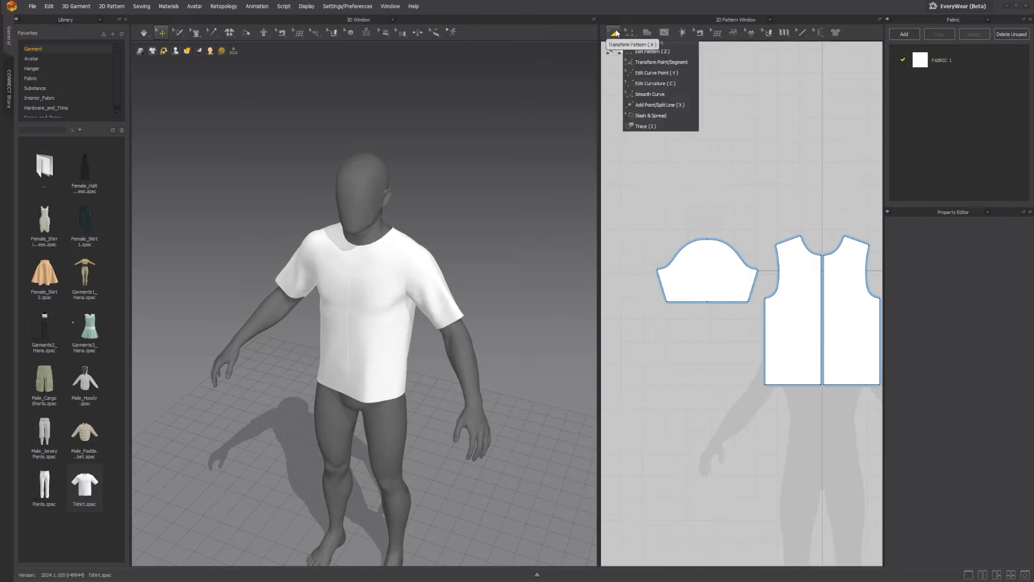
{"action": "left_click", "coordinate": [614, 33]}
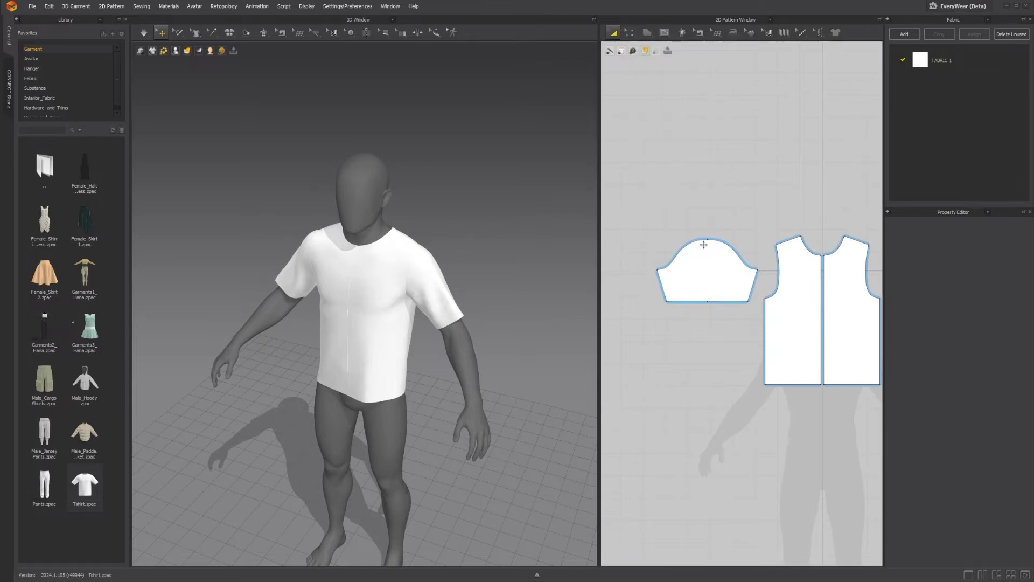
{"action": "left_click", "coordinate": [716, 252]}
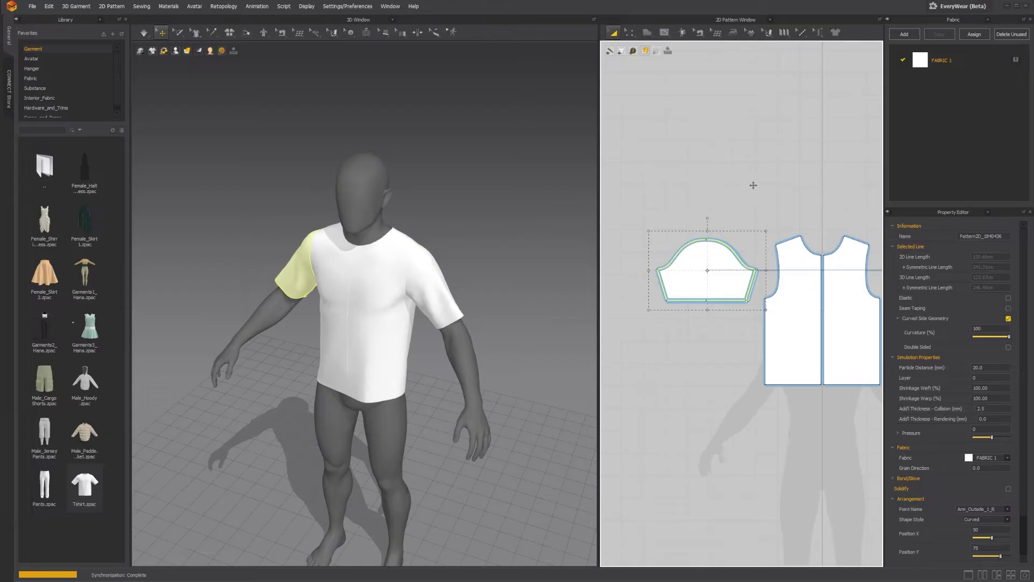
{"action": "left_click", "coordinate": [661, 113]}
With Edit Pattern, select both halves of the right sleeve's hem and move them down to lengthen the sleeves
{"action": "left_click", "coordinate": [628, 33]}
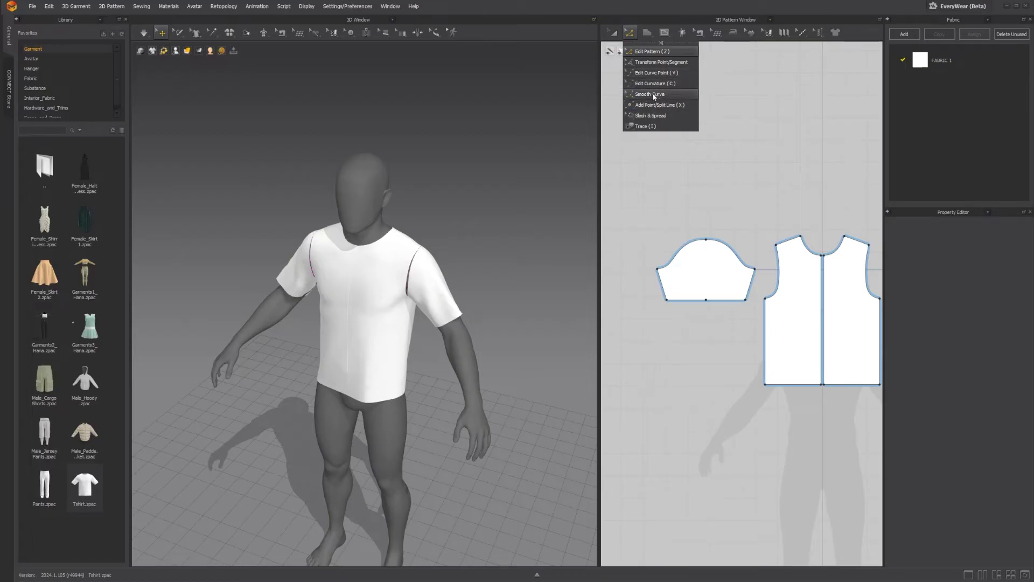
{"action": "mouse_move", "coordinate": [635, 31]}
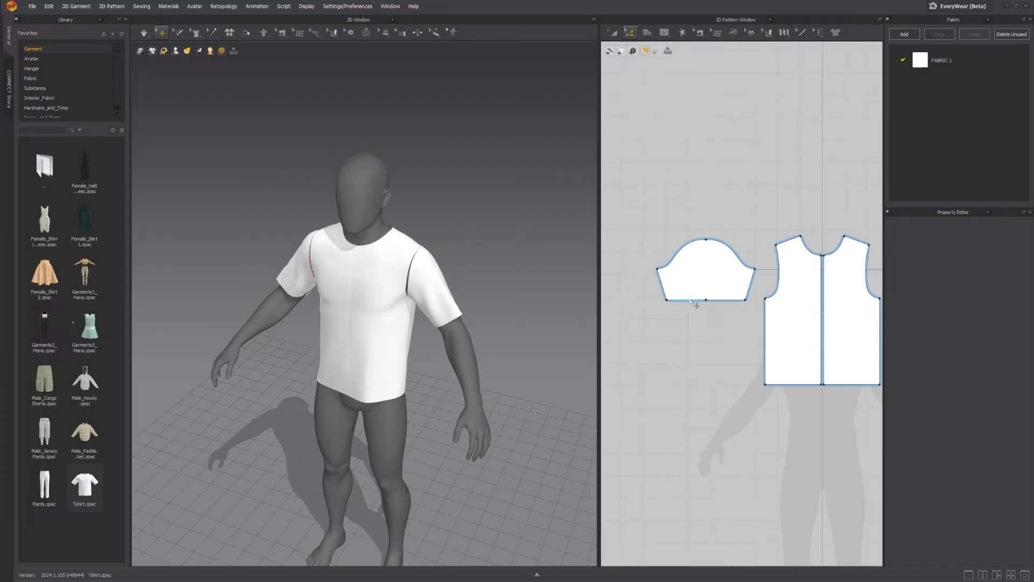
{"action": "left_click", "coordinate": [691, 302]}
{"action": "scroll", "coordinate": [710, 318], "scroll_direction": "down", "scroll_amount": 2}
{"action": "scroll", "coordinate": [716, 301], "scroll_direction": "up", "scroll_amount": 6}
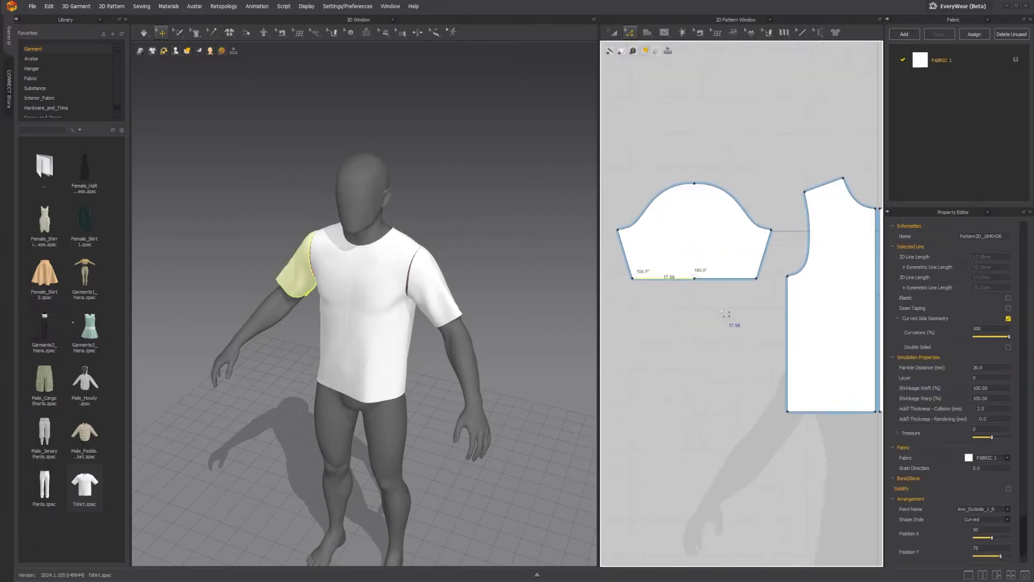
{"action": "left_click", "coordinate": [726, 264]}
{"action": "left_click", "coordinate": [725, 263]}
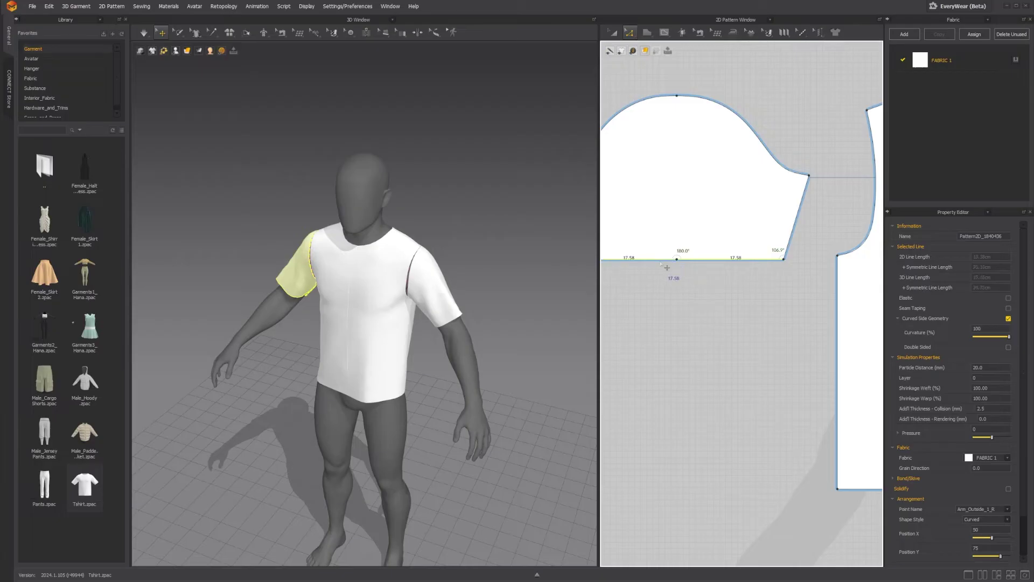
{"action": "scroll", "coordinate": [706, 260], "scroll_direction": "up", "scroll_amount": 2}
{"action": "scroll", "coordinate": [700, 268], "scroll_direction": "down", "scroll_amount": 4}
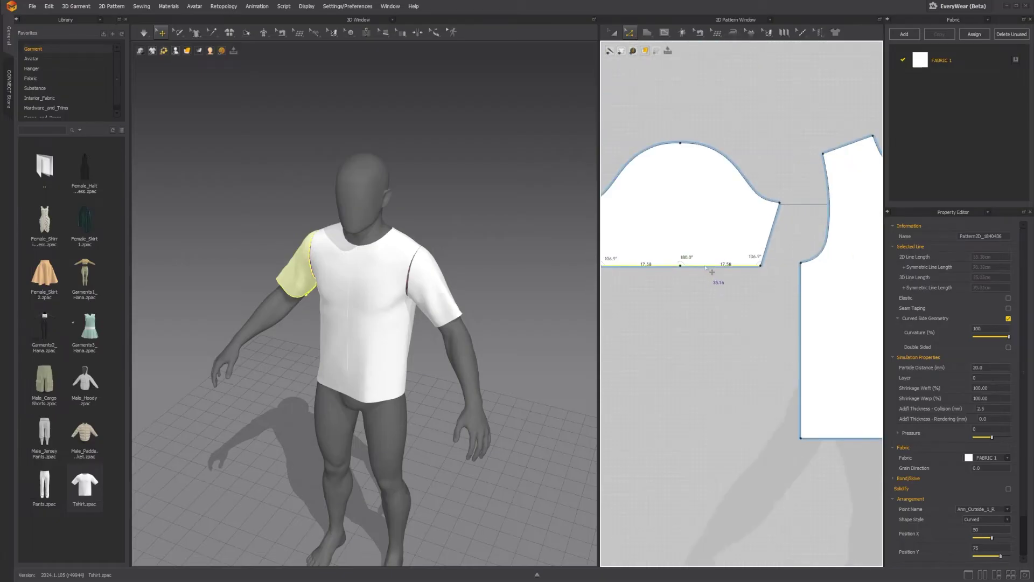
{"action": "left_click_drag", "start_coordinate": [712, 272], "coordinate": [717, 371]}
Move the selected sleeve hem further down in the 2D pattern to extend the sleeves again
{"action": "scroll", "coordinate": [724, 307], "scroll_direction": "down", "scroll_amount": 3}
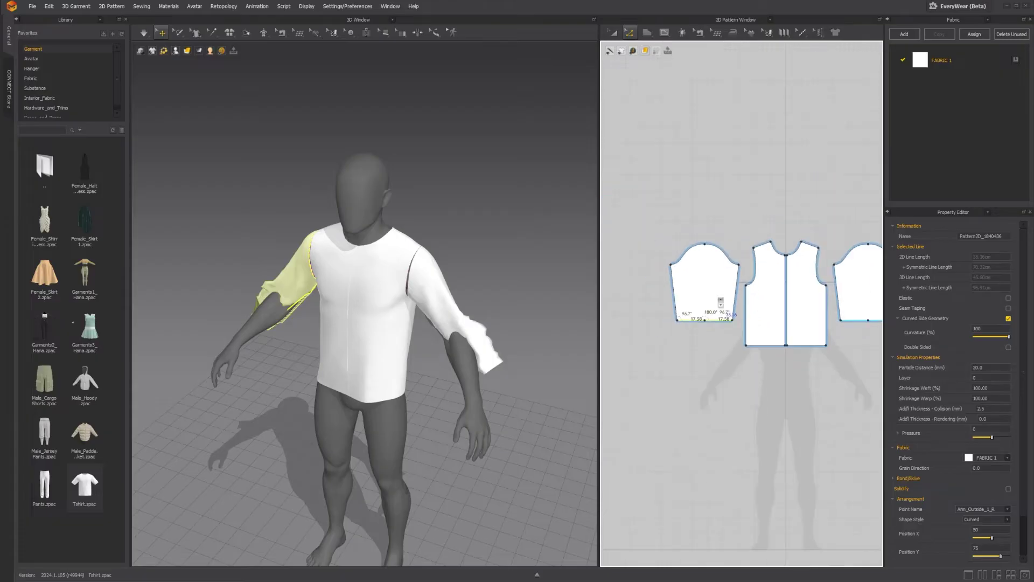
{"action": "scroll", "coordinate": [721, 313], "scroll_direction": "up", "scroll_amount": 1}
{"action": "scroll", "coordinate": [718, 318], "scroll_direction": "down", "scroll_amount": 5}
{"action": "scroll", "coordinate": [717, 317], "scroll_direction": "up", "scroll_amount": 6}
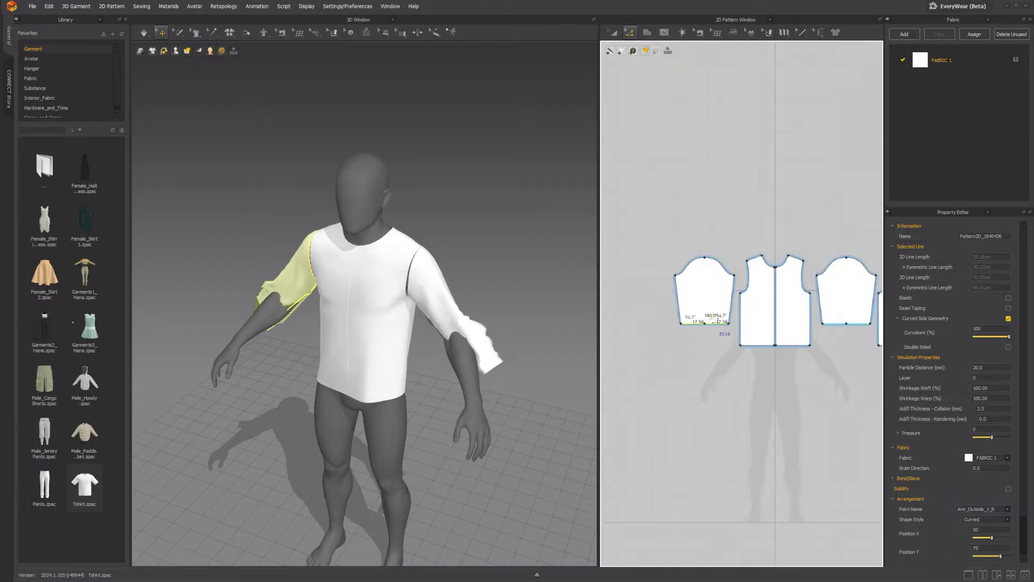
{"action": "scroll", "coordinate": [703, 279], "scroll_direction": "down", "scroll_amount": 1}
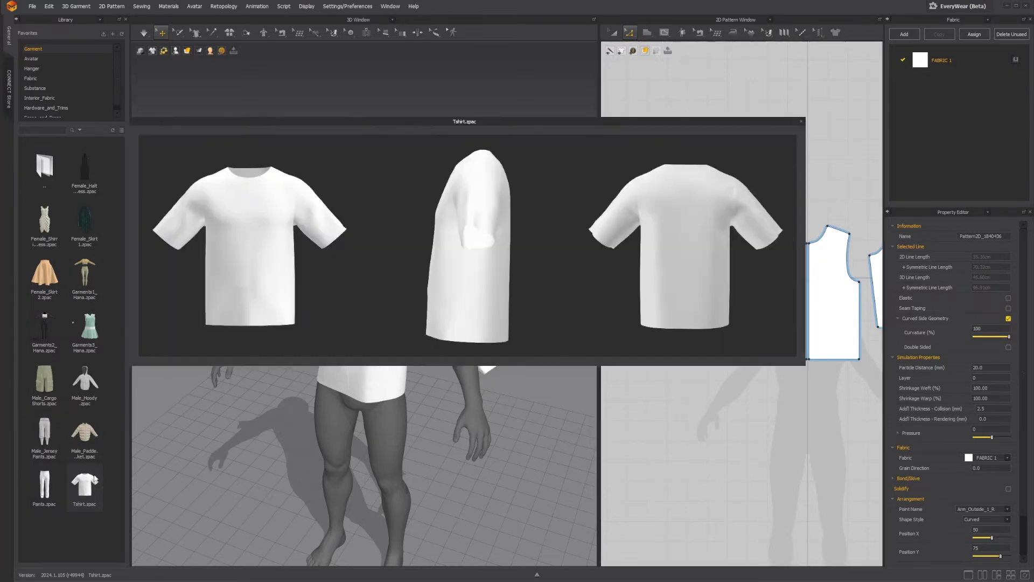
{"action": "scroll", "coordinate": [707, 308], "scroll_direction": "up", "scroll_amount": 4}
{"action": "scroll", "coordinate": [700, 356], "scroll_direction": "down", "scroll_amount": 5}
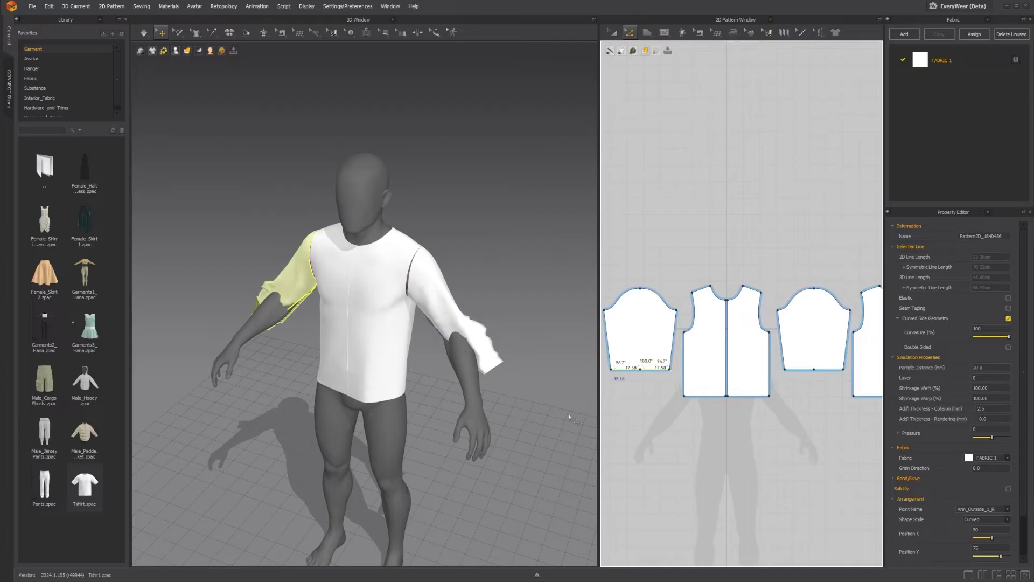
{"action": "middle_click_drag", "start_coordinate": [702, 412], "coordinate": [739, 406]}
{"action": "scroll", "coordinate": [731, 394], "scroll_direction": "down", "scroll_amount": 2}
{"action": "scroll", "coordinate": [729, 393], "scroll_direction": "up", "scroll_amount": 2}
{"action": "mouse_move", "coordinate": [694, 374]}
{"action": "left_mouse_down"}
{"action": "mouse_move", "coordinate": [692, 391]}
{"action": "mouse_move", "coordinate": [687, 379]}
{"action": "left_mouse_up"}
Select the avatar's right sleeve in 3D and rotate it forward to follow the arm
{"action": "right_click_drag", "start_coordinate": [243, 317], "coordinate": [345, 241]}
{"action": "left_click", "coordinate": [335, 222]}
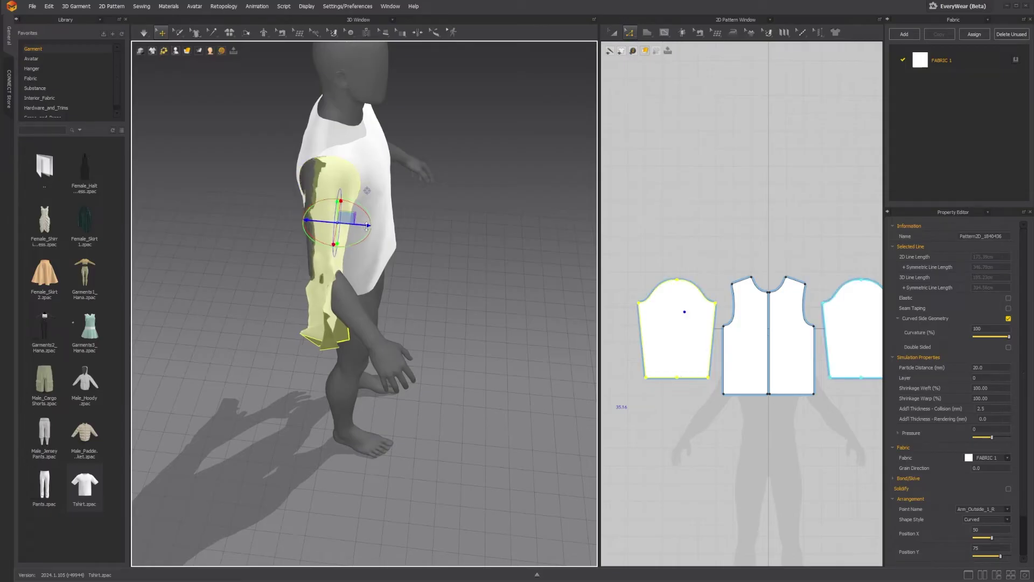
{"action": "right_click_drag", "start_coordinate": [364, 229], "coordinate": [394, 219]}
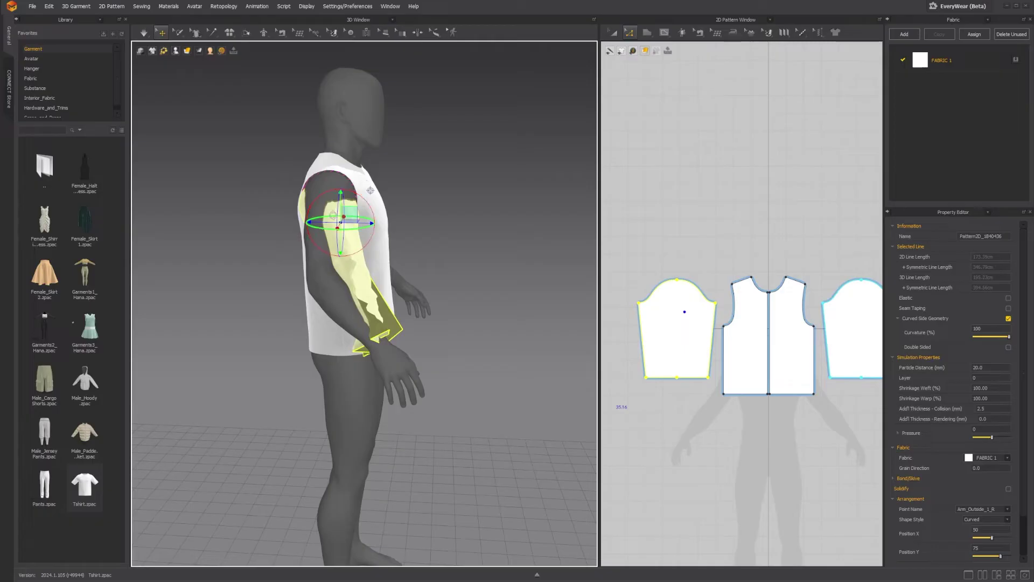
{"action": "left_click_drag", "start_coordinate": [321, 221], "coordinate": [317, 221]}
{"action": "right_click_drag", "start_coordinate": [410, 215], "coordinate": [329, 194]}
{"action": "left_click_drag", "start_coordinate": [339, 192], "coordinate": [339, 192]}
Rotate the avatar's left sleeve forward along the arm and move it up to the shoulder opening
{"action": "right_click_drag", "start_coordinate": [464, 290], "coordinate": [415, 268]}
{"action": "left_click", "coordinate": [452, 263]}
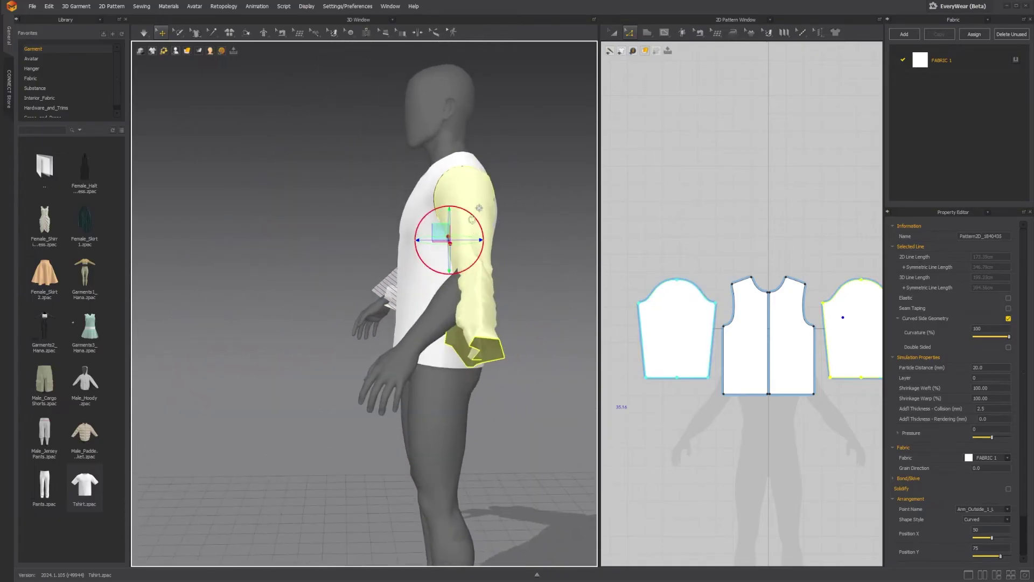
{"action": "left_click_drag", "start_coordinate": [476, 225], "coordinate": [423, 225]}
{"action": "right_click_drag", "start_coordinate": [365, 238], "coordinate": [450, 234]}
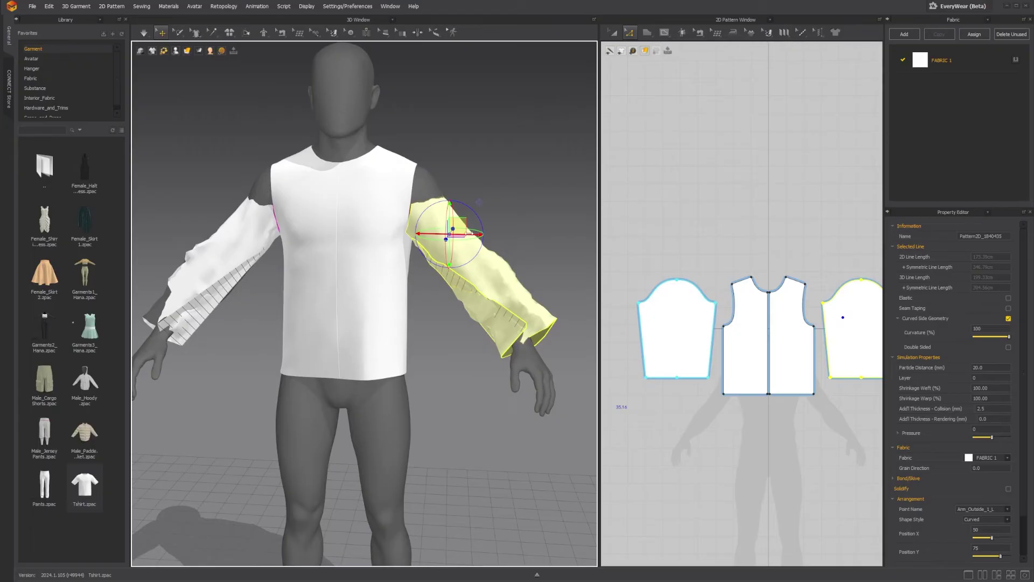
{"action": "left_click_drag", "start_coordinate": [472, 233], "coordinate": [485, 217]}
Move the avatar's right sleeve up to the shoulder opening and adjust its placement from the side
{"action": "left_click", "coordinate": [262, 247]}
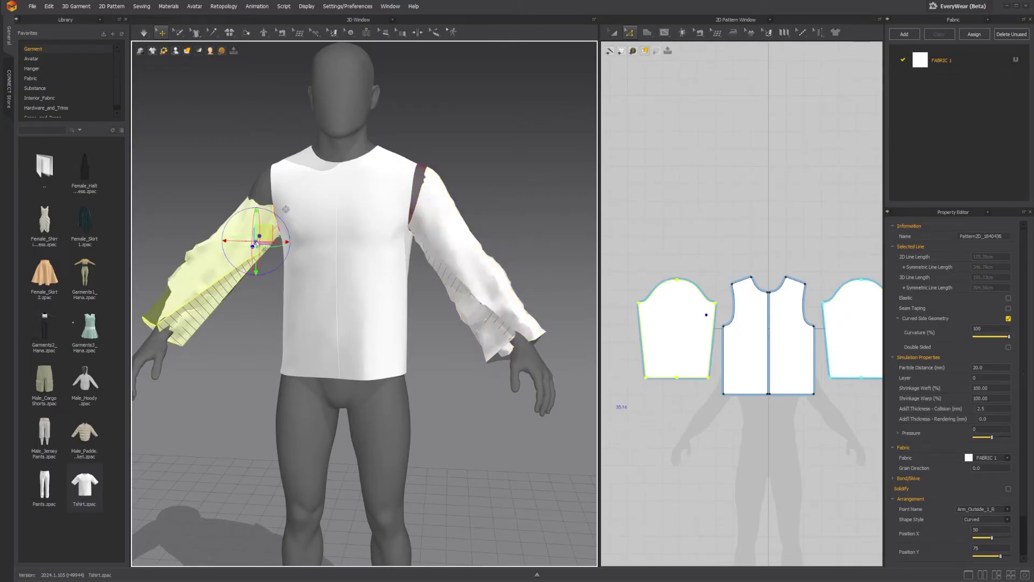
{"action": "left_click_drag", "start_coordinate": [229, 221], "coordinate": [268, 225]}
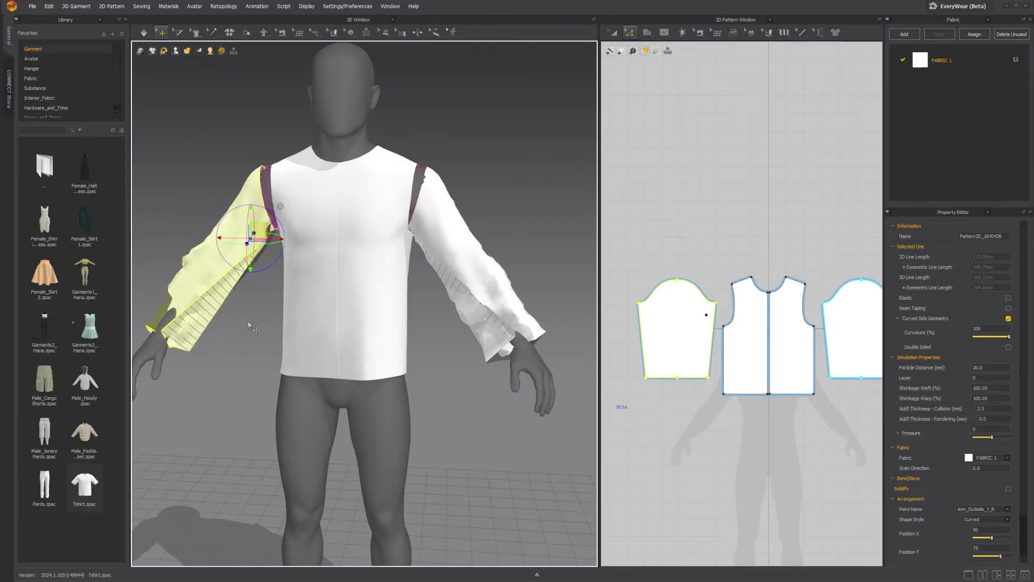
{"action": "left_click", "coordinate": [438, 250]}
{"action": "right_click_drag", "start_coordinate": [439, 250], "coordinate": [538, 240]}
{"action": "scroll", "coordinate": [438, 316], "scroll_direction": "up", "scroll_amount": 2}
{"action": "scroll", "coordinate": [438, 317], "scroll_direction": "down", "scroll_amount": 5}
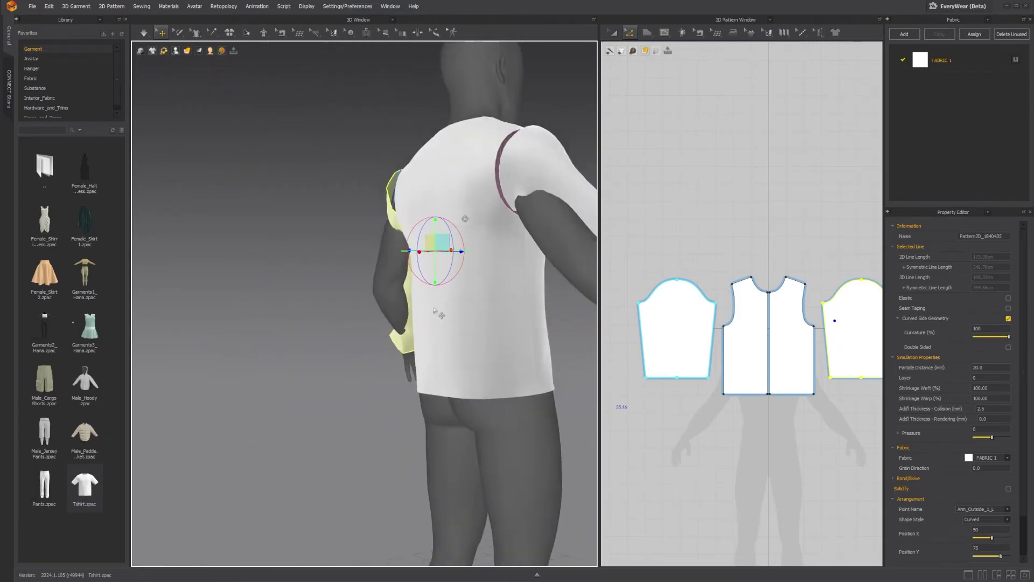
{"action": "right_click_drag", "start_coordinate": [476, 321], "coordinate": [426, 318]}
{"action": "left_click", "coordinate": [417, 315]}
{"action": "scroll", "coordinate": [408, 344], "scroll_direction": "down", "scroll_amount": 2}
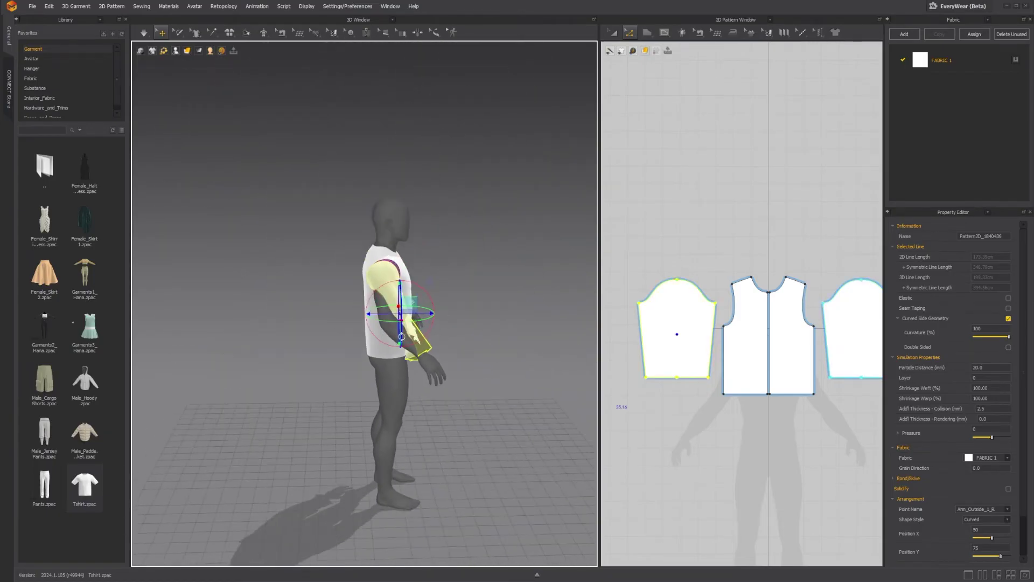
{"action": "scroll", "coordinate": [407, 344], "scroll_direction": "up", "scroll_amount": 4}
{"action": "scroll", "coordinate": [408, 344], "scroll_direction": "up", "scroll_amount": 2}
{"action": "mouse_move", "coordinate": [463, 318]}
{"action": "left_mouse_down"}
{"action": "mouse_move", "coordinate": [449, 328]}
{"action": "mouse_move", "coordinate": [458, 325]}
{"action": "left_mouse_up"}
Undo the last sleeve placement changes and check both sleeves around the avatar's arms
{"action": "key", "text": "ctrl+z"}
{"action": "key", "text": "ctrl+z"}
{"action": "key", "text": "ctrl+z"}
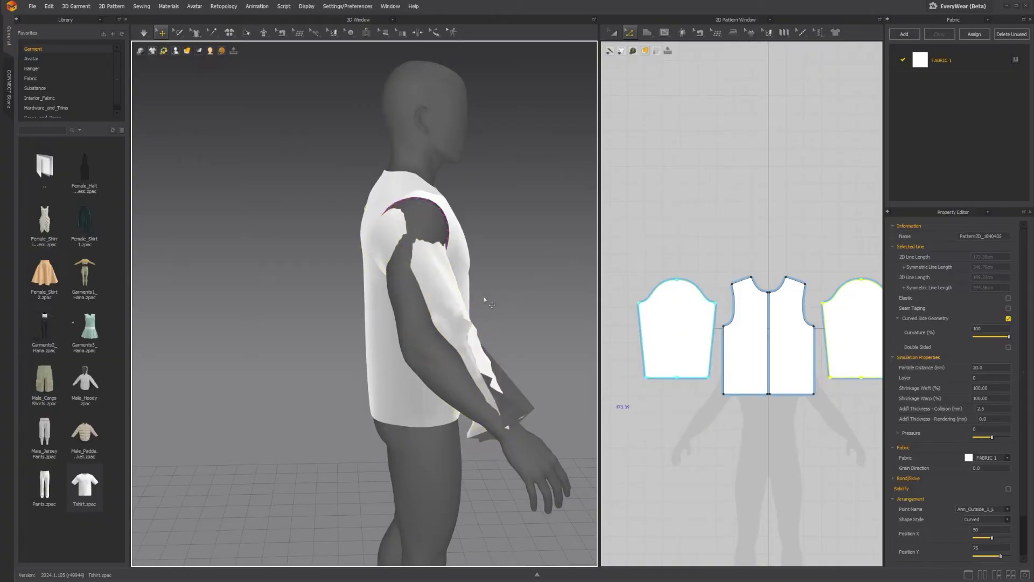
{"action": "right_click_drag", "start_coordinate": [500, 315], "coordinate": [320, 352]}
{"action": "scroll", "coordinate": [409, 323], "scroll_direction": "down", "scroll_amount": 3}
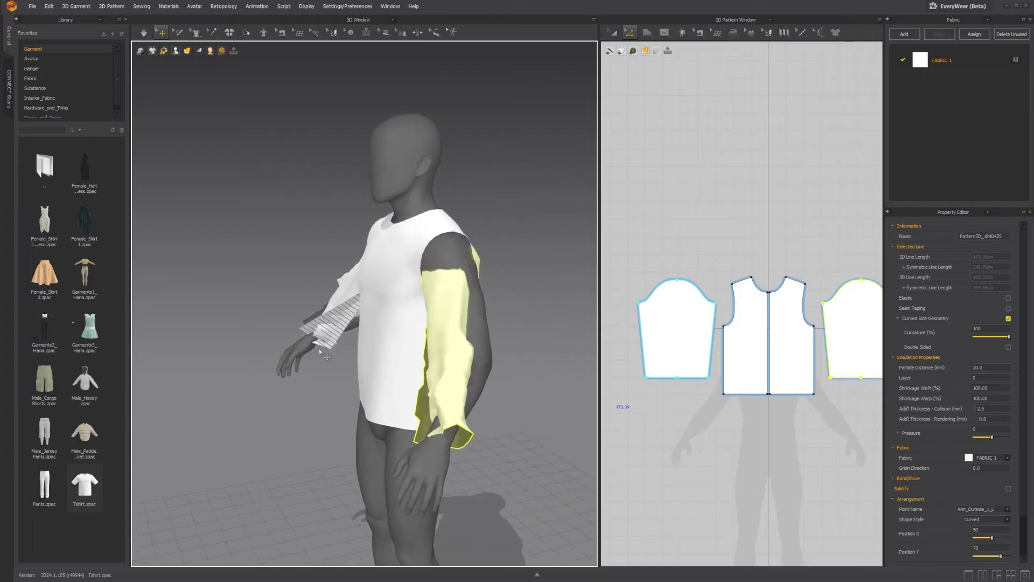
{"action": "right_click_drag", "start_coordinate": [302, 393], "coordinate": [406, 358]}
{"action": "scroll", "coordinate": [406, 358], "scroll_direction": "down", "scroll_amount": 2}
{"action": "scroll", "coordinate": [396, 350], "scroll_direction": "up", "scroll_amount": 3}
Reposition the avatar's right sleeve in 3D so it follows the arm and sits closer to the shoulder opening
{"action": "left_click", "coordinate": [267, 257]}
{"action": "left_click", "coordinate": [347, 235]}
{"action": "scroll", "coordinate": [347, 237], "scroll_direction": "down", "scroll_amount": 2}
{"action": "right_click_drag", "start_coordinate": [302, 245], "coordinate": [332, 244]}
{"action": "scroll", "coordinate": [348, 253], "scroll_direction": "down", "scroll_amount": 3}
{"action": "scroll", "coordinate": [348, 253], "scroll_direction": "up", "scroll_amount": 3}
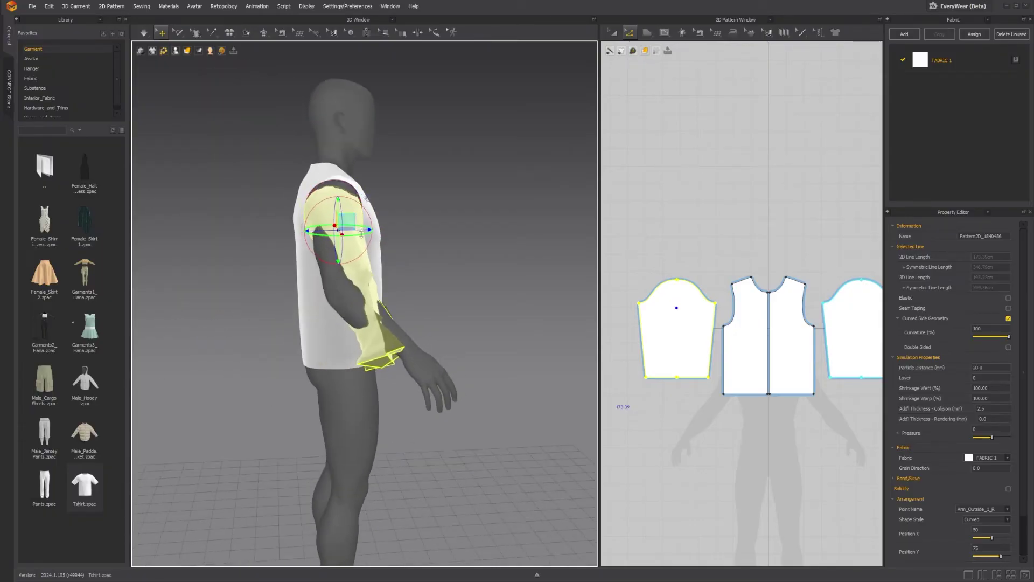
{"action": "right_click_drag", "start_coordinate": [347, 213], "coordinate": [391, 303]}
{"action": "scroll", "coordinate": [391, 303], "scroll_direction": "up", "scroll_amount": 3}
{"action": "scroll", "coordinate": [389, 301], "scroll_direction": "up", "scroll_amount": 3}
{"action": "scroll", "coordinate": [344, 309], "scroll_direction": "down", "scroll_amount": 6}
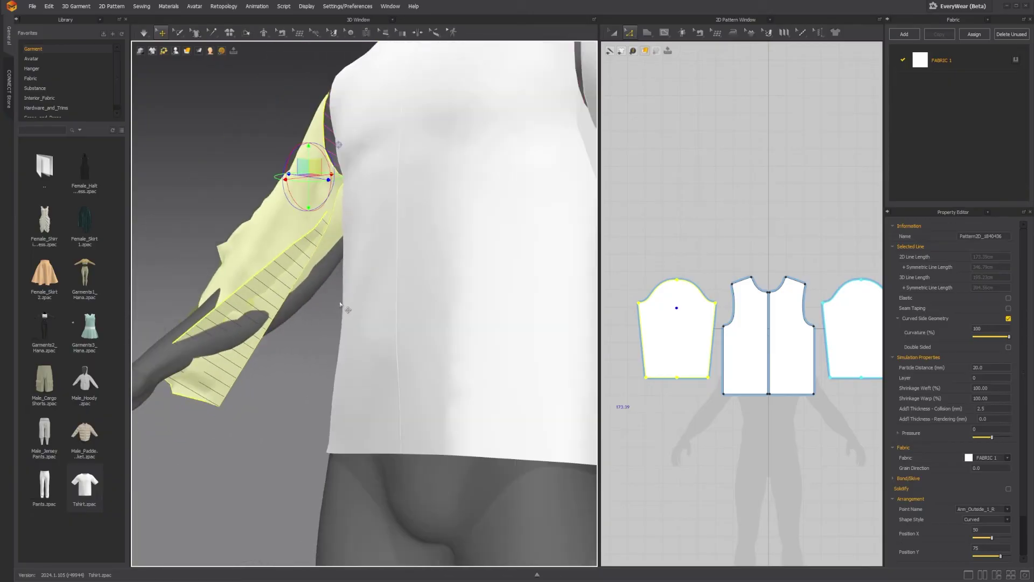
Select the avatar's left sleeve in 3D and rotate it forward to line up with the arm
{"action": "right_click_drag", "start_coordinate": [434, 339], "coordinate": [474, 324]}
{"action": "left_click", "coordinate": [477, 324]}
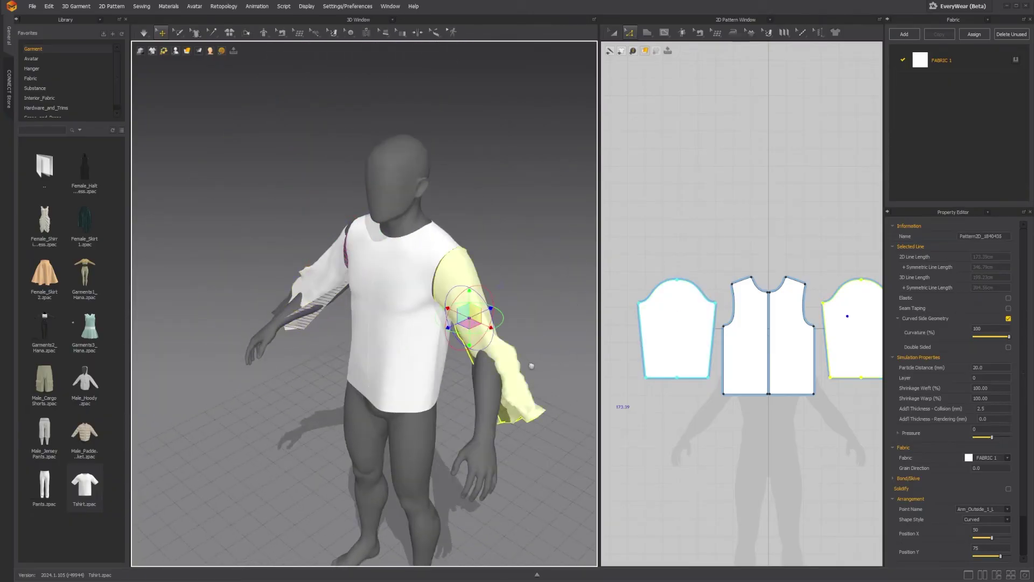
{"action": "right_click_drag", "start_coordinate": [531, 365], "coordinate": [432, 334]}
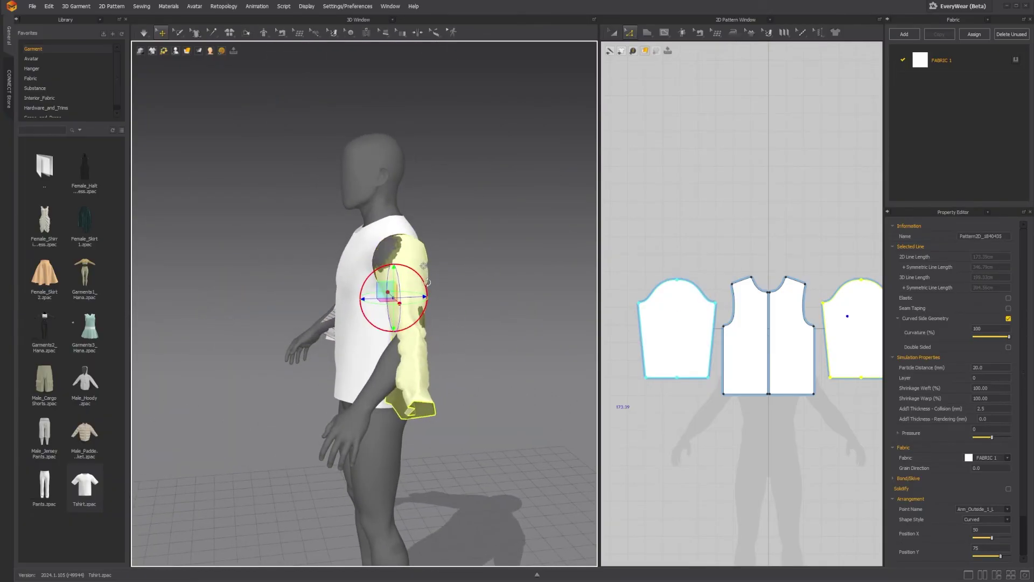
{"action": "right_click_drag", "start_coordinate": [376, 286], "coordinate": [424, 268]}
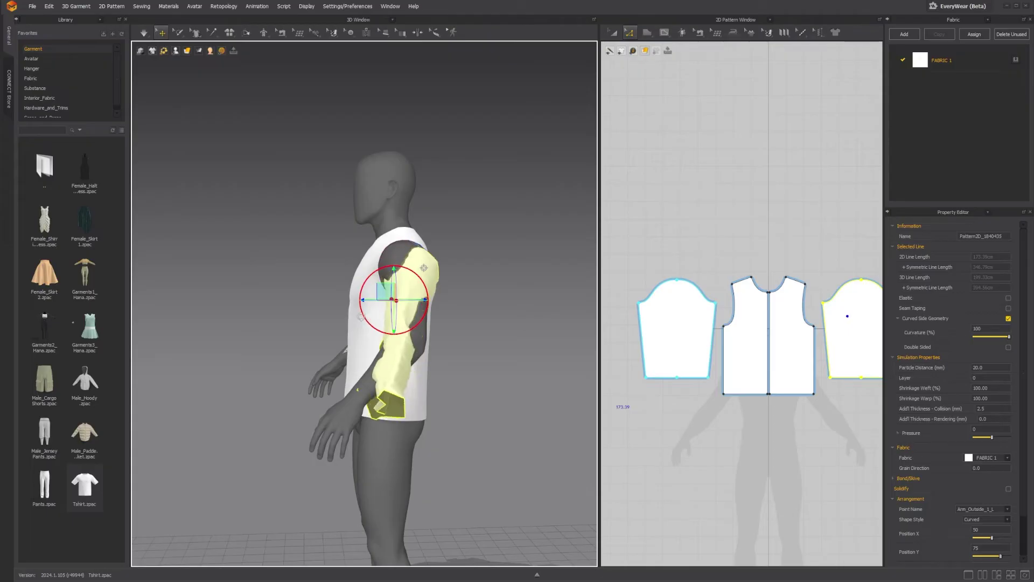
{"action": "right_click_drag", "start_coordinate": [320, 331], "coordinate": [362, 344]}
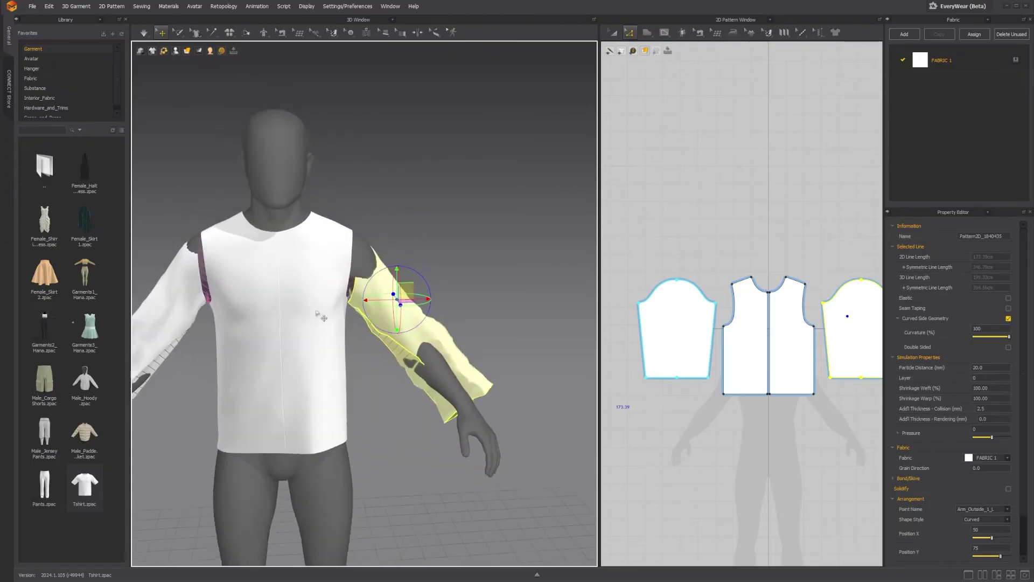
Run the simulation and pull the avatar's left sleeve down along the forearm so it drapes toward the wrist
{"action": "key", "text": "space"}
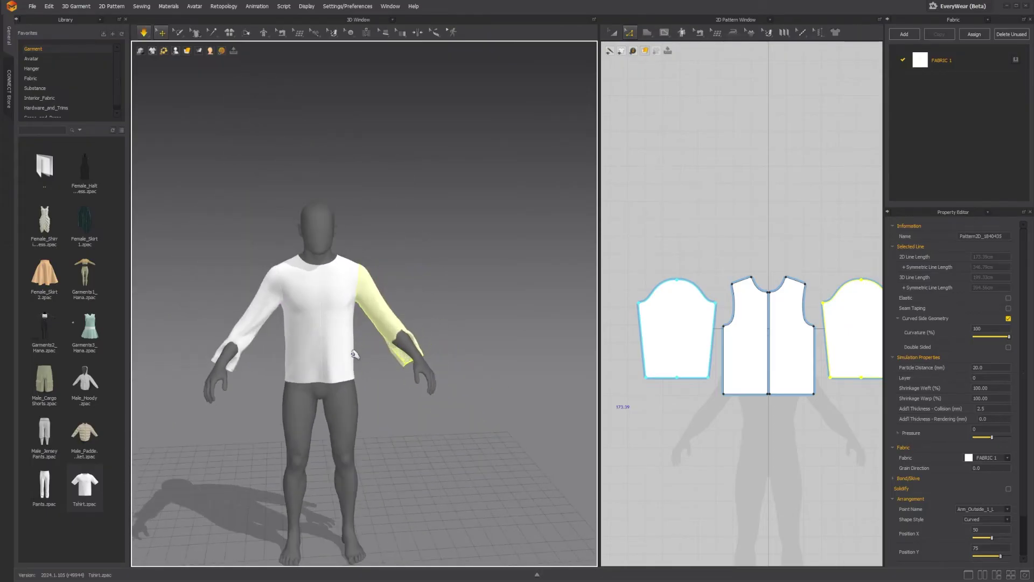
{"action": "right_click_drag", "start_coordinate": [396, 417], "coordinate": [407, 376]}
{"action": "scroll", "coordinate": [406, 375], "scroll_direction": "up", "scroll_amount": 3}
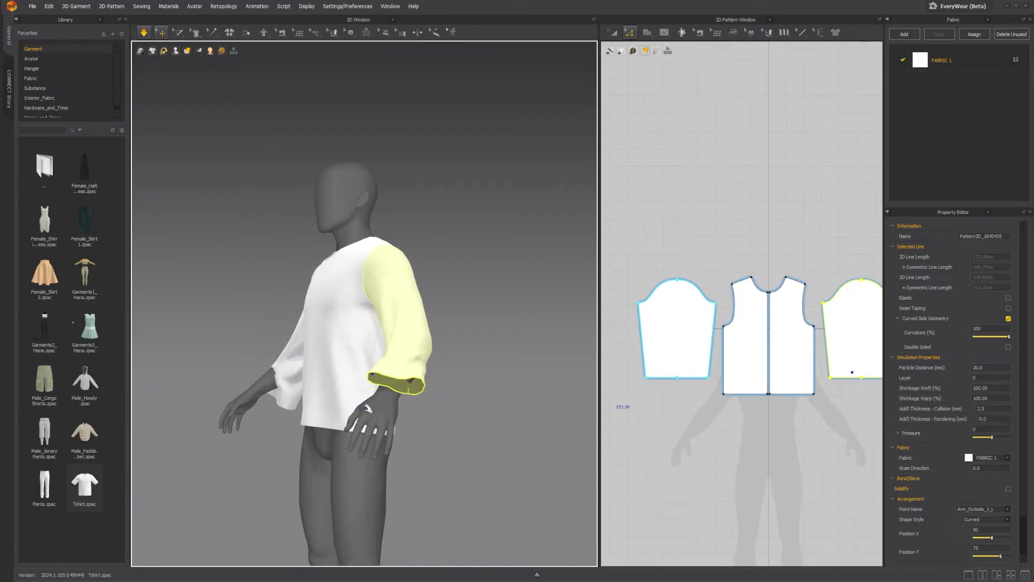
{"action": "right_click_drag", "start_coordinate": [329, 379], "coordinate": [394, 385]}
{"action": "left_click_drag", "start_coordinate": [383, 396], "coordinate": [325, 428]}
{"action": "right_click_drag", "start_coordinate": [325, 427], "coordinate": [385, 303]}
{"action": "left_click_drag", "start_coordinate": [407, 376], "coordinate": [424, 510]}
{"action": "right_click_drag", "start_coordinate": [441, 503], "coordinate": [402, 416]}
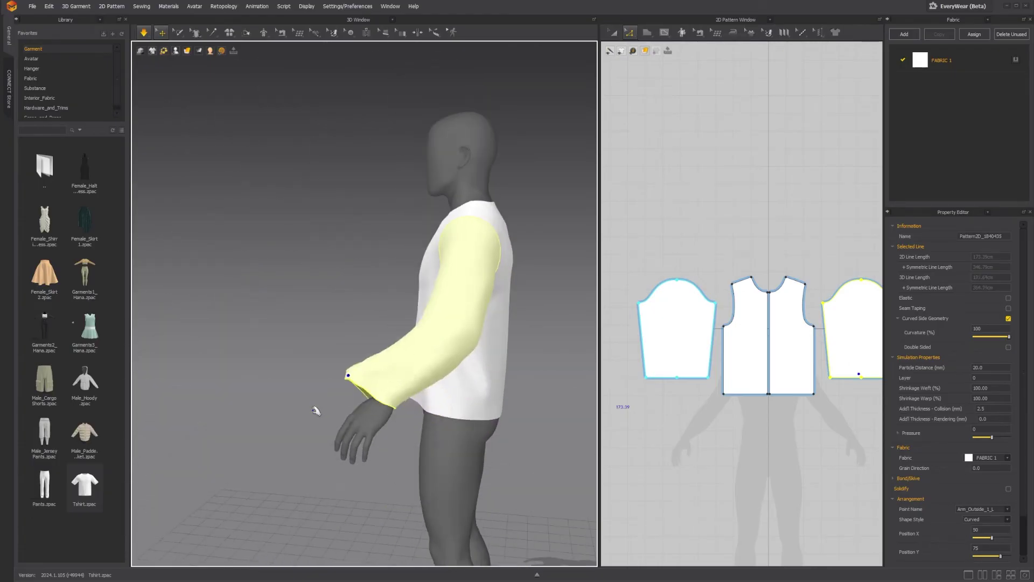
Pull the avatar's right sleeve in 3D during the simulation so it settles around the forearm
{"action": "right_click_drag", "start_coordinate": [323, 415], "coordinate": [389, 359]}
{"action": "scroll", "coordinate": [389, 360], "scroll_direction": "up", "scroll_amount": 2}
{"action": "scroll", "coordinate": [389, 360], "scroll_direction": "down", "scroll_amount": 4}
{"action": "mouse_move", "coordinate": [317, 366]}
{"action": "right_mouse_down"}
{"action": "mouse_move", "coordinate": [373, 365]}
{"action": "mouse_move", "coordinate": [327, 365]}
{"action": "right_mouse_up"}
{"action": "left_click", "coordinate": [318, 360]}
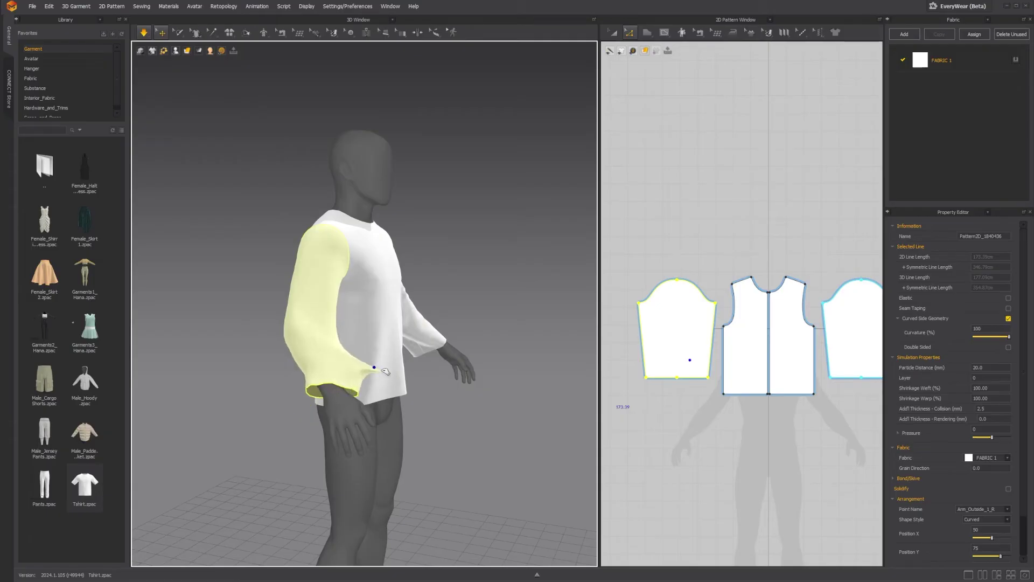
{"action": "right_click_drag", "start_coordinate": [383, 370], "coordinate": [362, 392]}
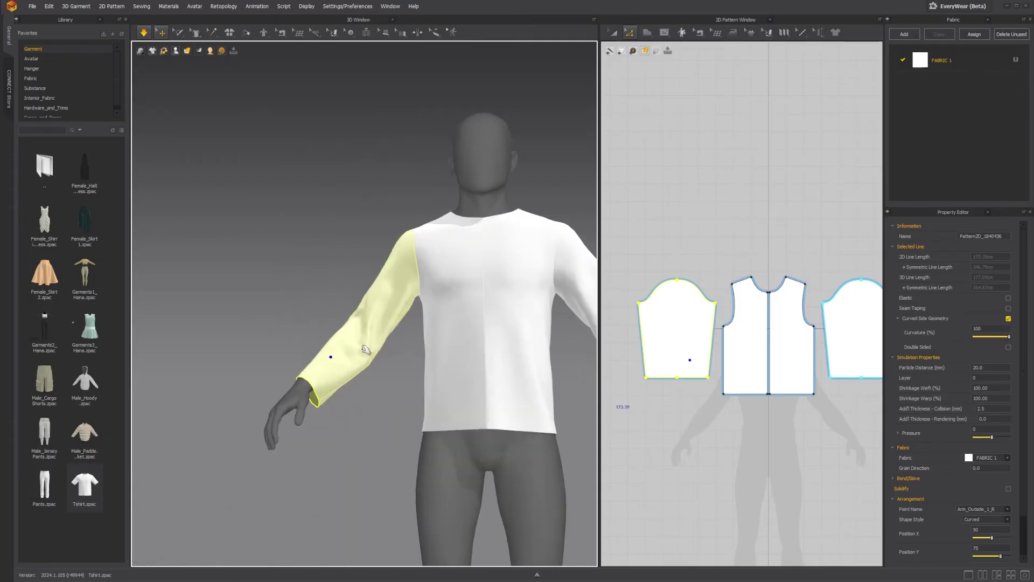
{"action": "scroll", "coordinate": [366, 349], "scroll_direction": "down", "scroll_amount": 10}
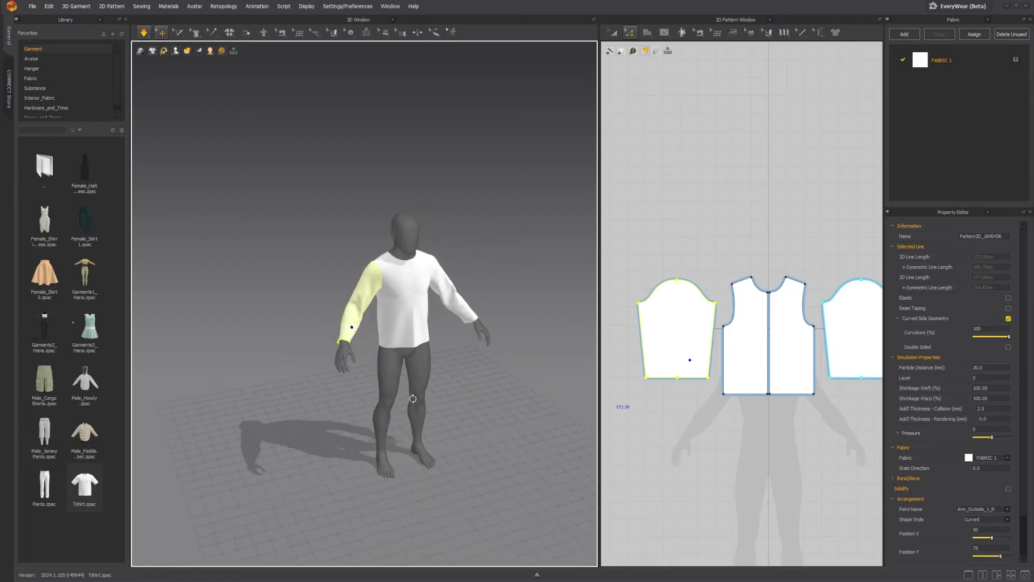
Check the draped shirt from several angles, stop the simulation and clear the sleeve selection
{"action": "right_click_drag", "start_coordinate": [420, 395], "coordinate": [540, 373]}
{"action": "scroll", "coordinate": [383, 331], "scroll_direction": "down", "scroll_amount": 3}
{"action": "scroll", "coordinate": [282, 332], "scroll_direction": "up", "scroll_amount": 7}
{"action": "right_click_drag", "start_coordinate": [366, 329], "coordinate": [294, 293]}
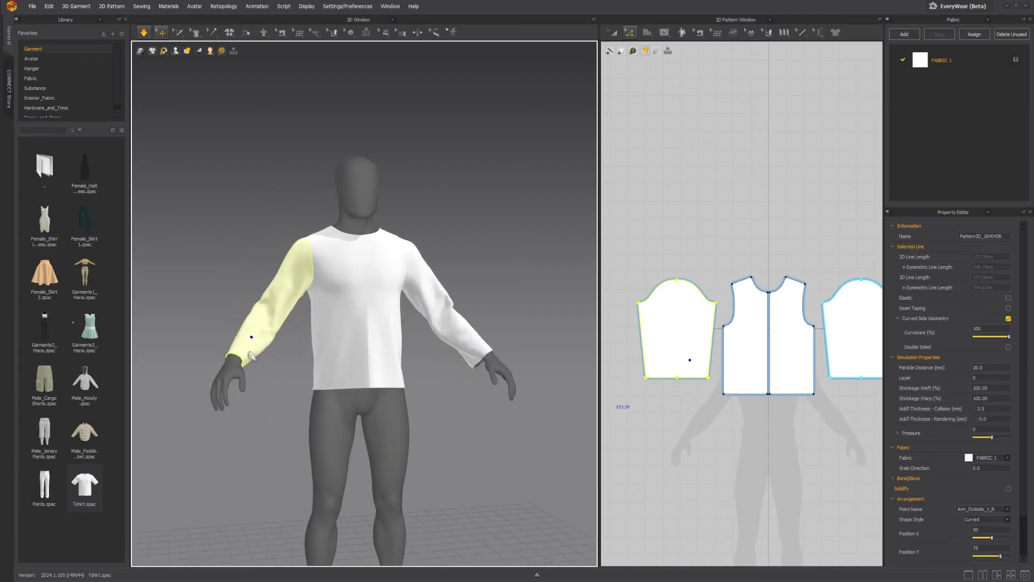
{"action": "right_click_drag", "start_coordinate": [328, 355], "coordinate": [302, 388]}
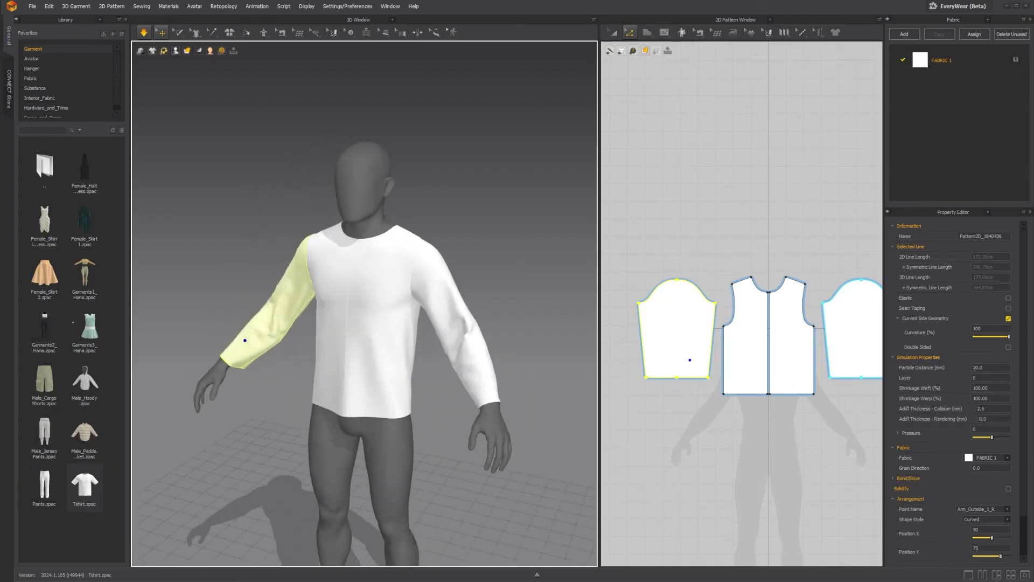
{"action": "right_click_drag", "start_coordinate": [485, 372], "coordinate": [387, 419]}
{"action": "left_click", "coordinate": [387, 419]}
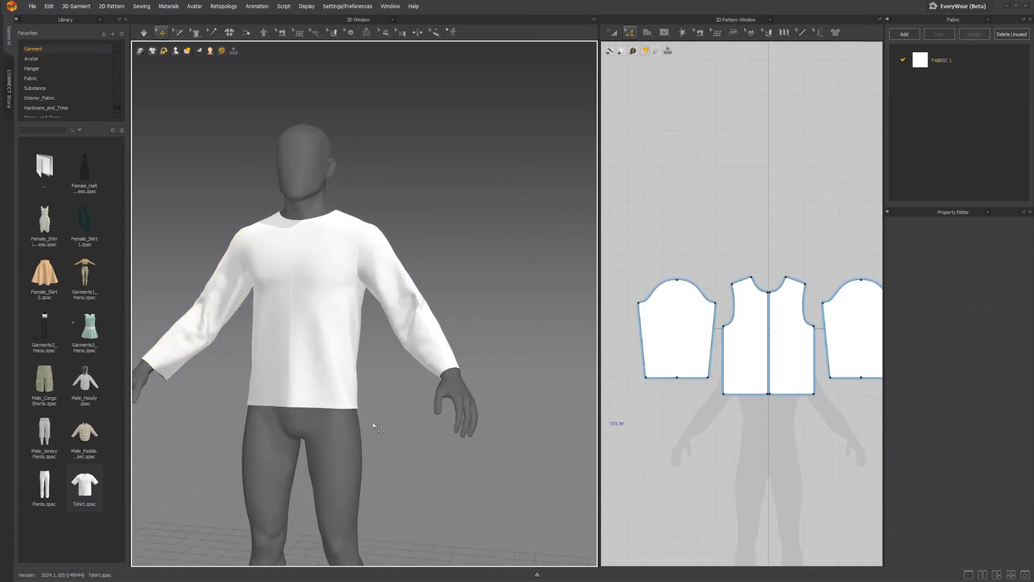
Examine the sleeve pattern's side edge and hem in 2D and compare them with the sleeves on the avatar
{"action": "scroll", "coordinate": [385, 422], "scroll_direction": "down", "scroll_amount": 2}
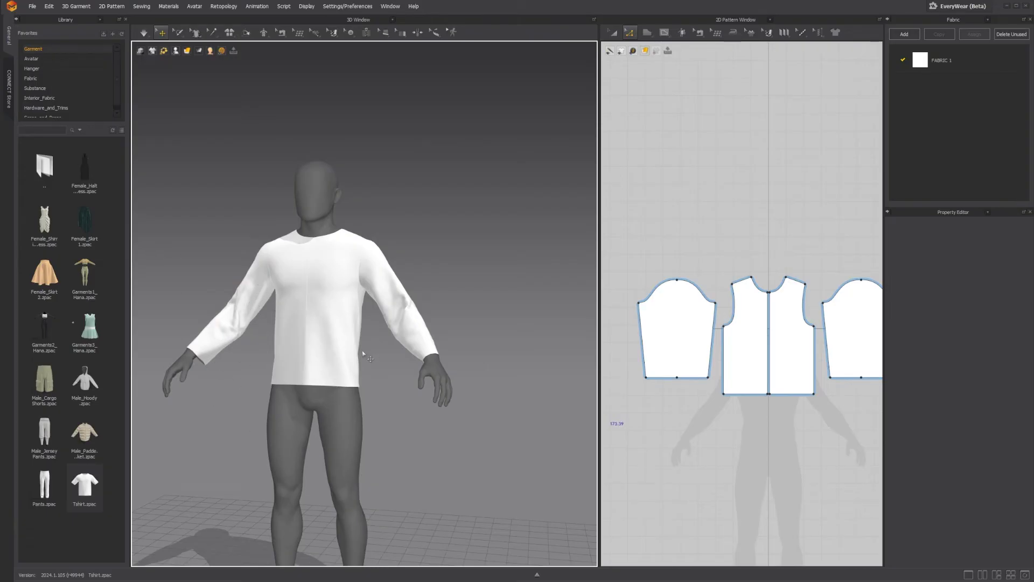
{"action": "scroll", "coordinate": [706, 352], "scroll_direction": "up", "scroll_amount": 3}
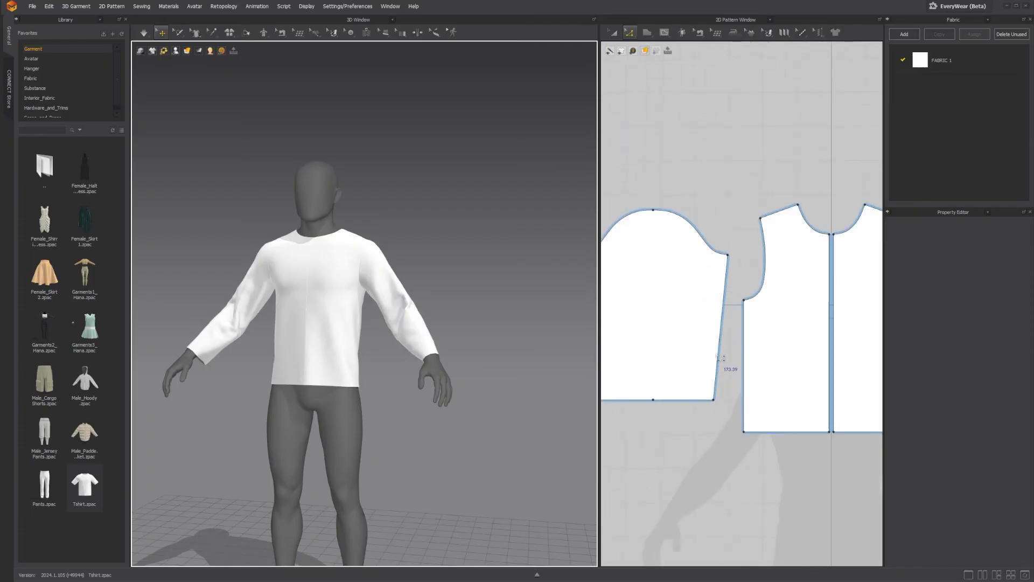
{"action": "left_click", "coordinate": [726, 329]}
{"action": "scroll", "coordinate": [402, 356], "scroll_direction": "down", "scroll_amount": 3}
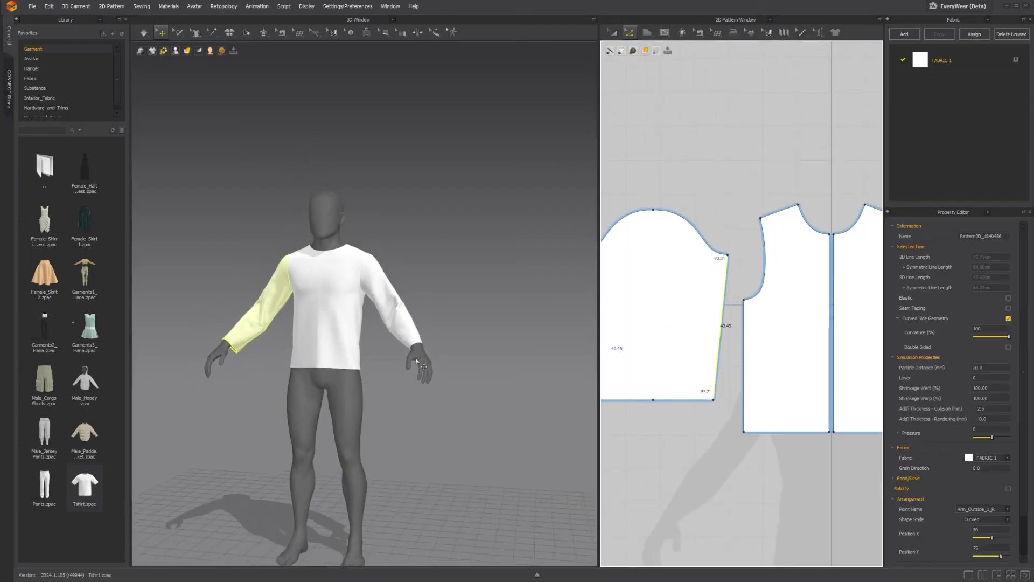
{"action": "right_click_drag", "start_coordinate": [402, 355], "coordinate": [454, 334]}
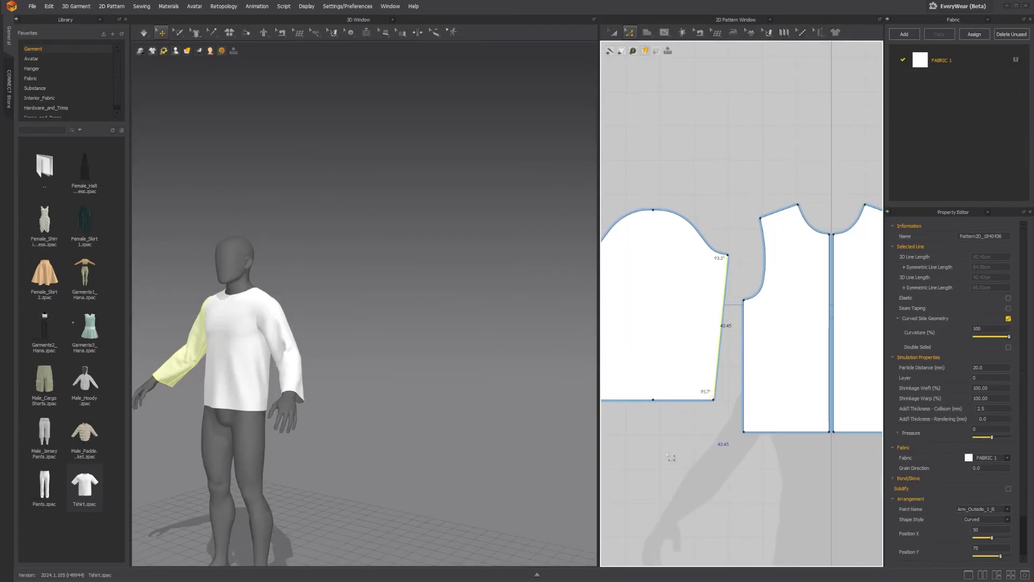
{"action": "right_click", "coordinate": [670, 454]}
{"action": "left_click", "coordinate": [670, 429]}
{"action": "scroll", "coordinate": [669, 429], "scroll_direction": "up", "scroll_amount": 5}
{"action": "right_click_drag", "start_coordinate": [347, 420], "coordinate": [379, 416]}
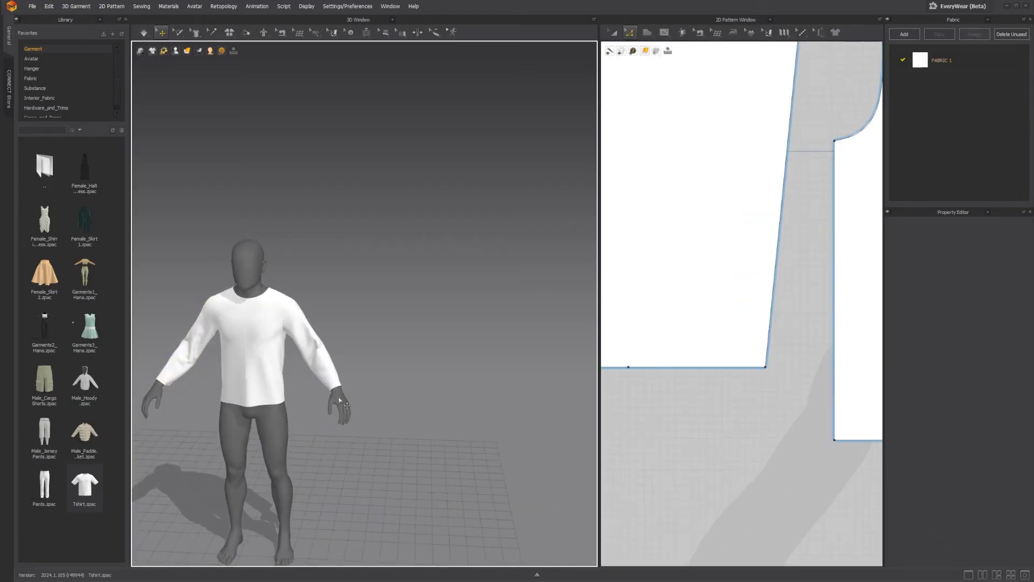
{"action": "scroll", "coordinate": [754, 426], "scroll_direction": "down", "scroll_amount": 6}
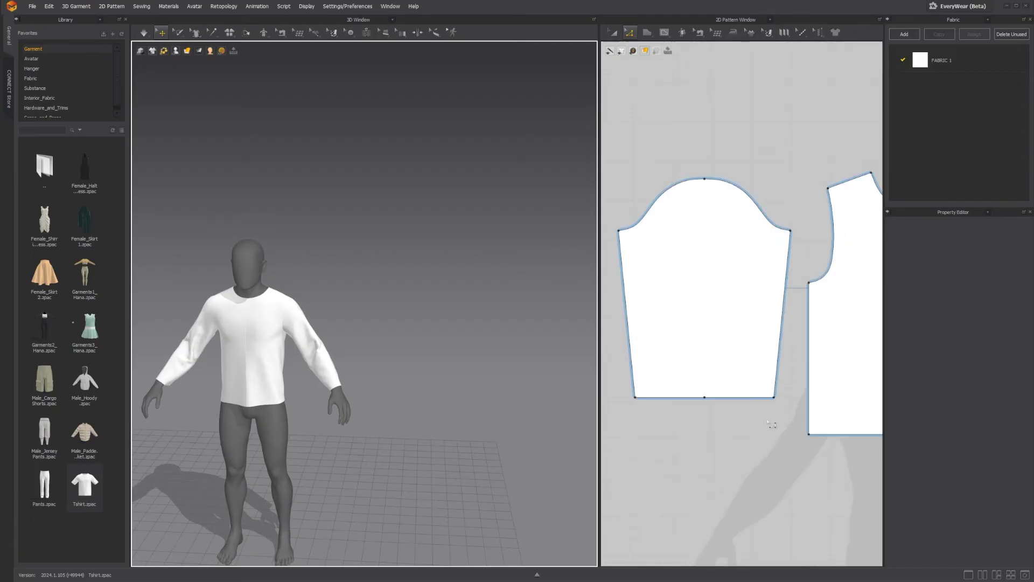
{"action": "right_click", "coordinate": [733, 426]}
{"action": "left_click", "coordinate": [732, 427]}
{"action": "scroll", "coordinate": [730, 420], "scroll_direction": "up", "scroll_amount": 4}
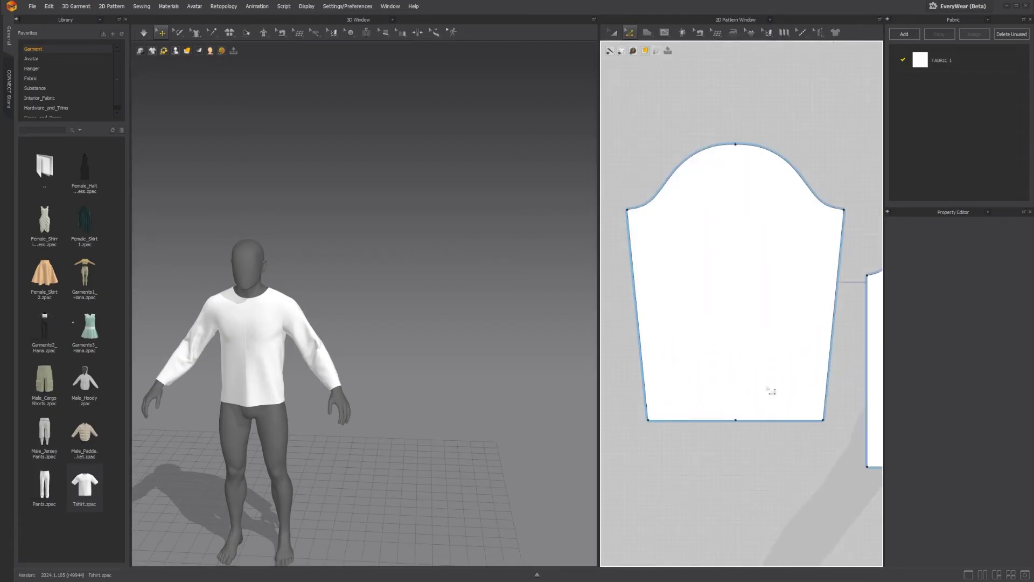
{"action": "left_click", "coordinate": [674, 429]}
{"action": "left_click", "coordinate": [778, 422], "text": "shift"}
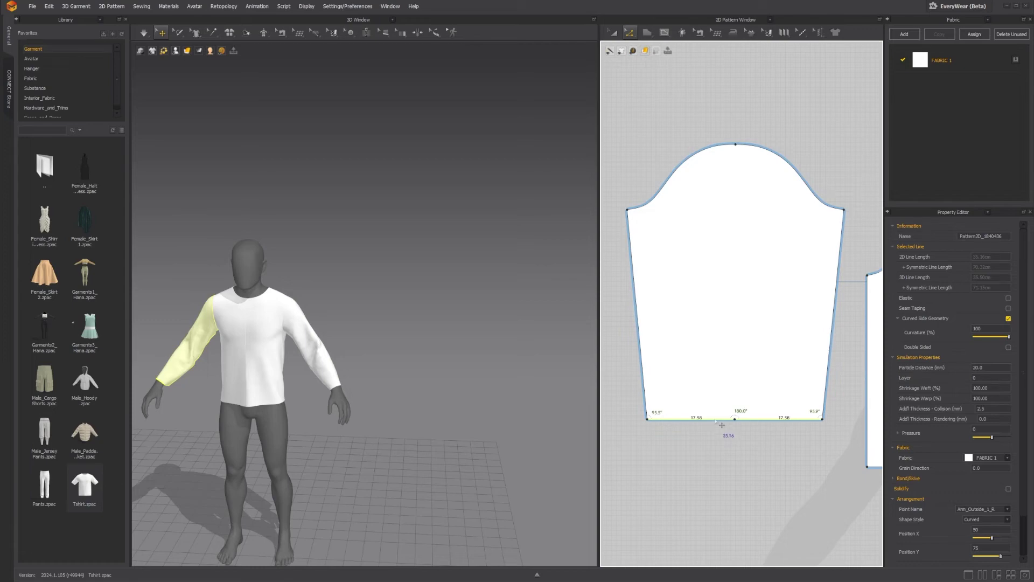
{"action": "right_click", "coordinate": [717, 420]}
{"action": "left_click", "coordinate": [692, 433]}
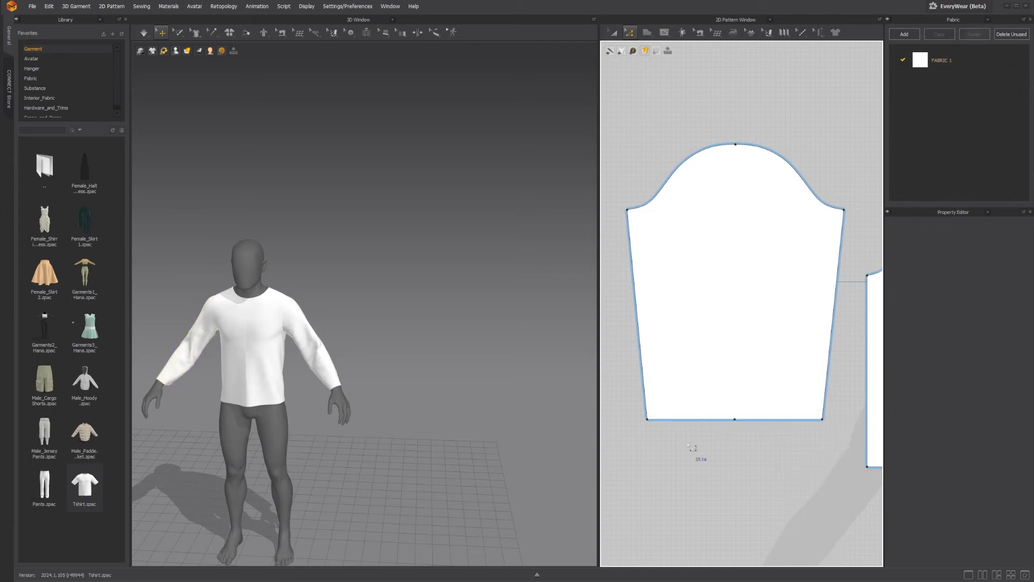
Offset both hem segments of the right sleeve pattern as an internal line at a distance of 5 cm, extended to the pattern outline
{"action": "left_click", "coordinate": [702, 420]}
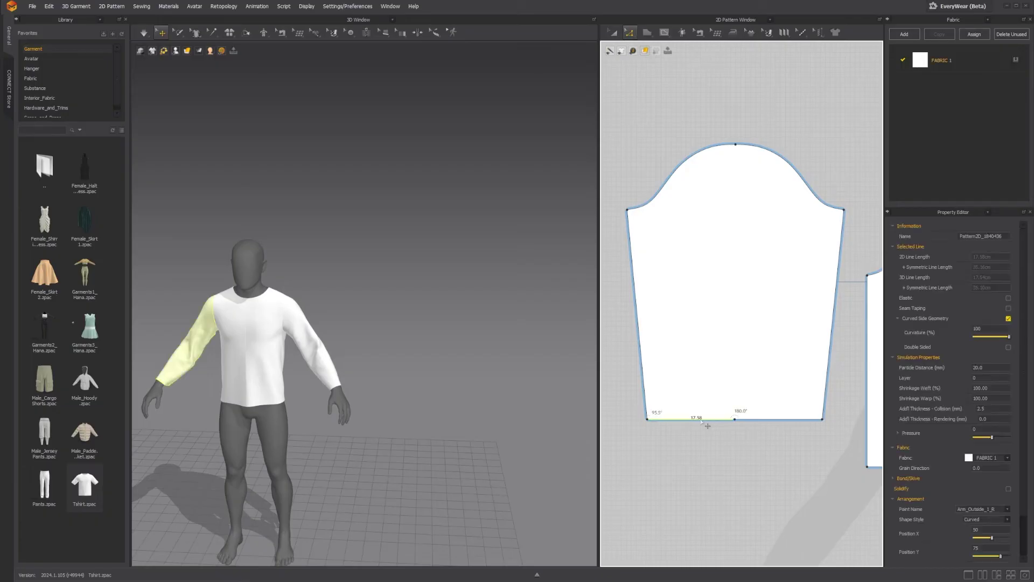
{"action": "left_click", "coordinate": [765, 420], "text": "shift"}
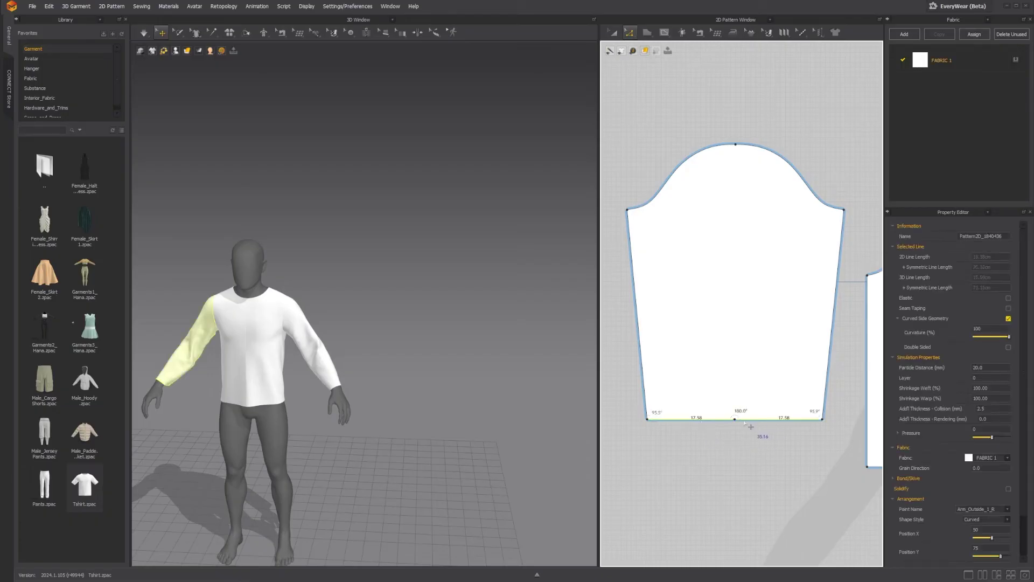
{"action": "right_click", "coordinate": [714, 422]}
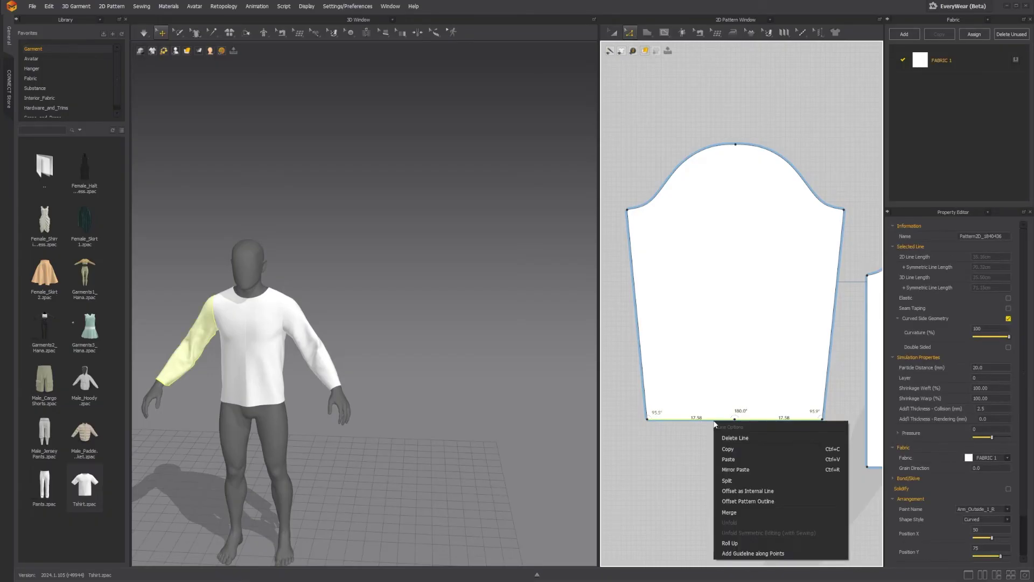
{"action": "left_click", "coordinate": [732, 490]}
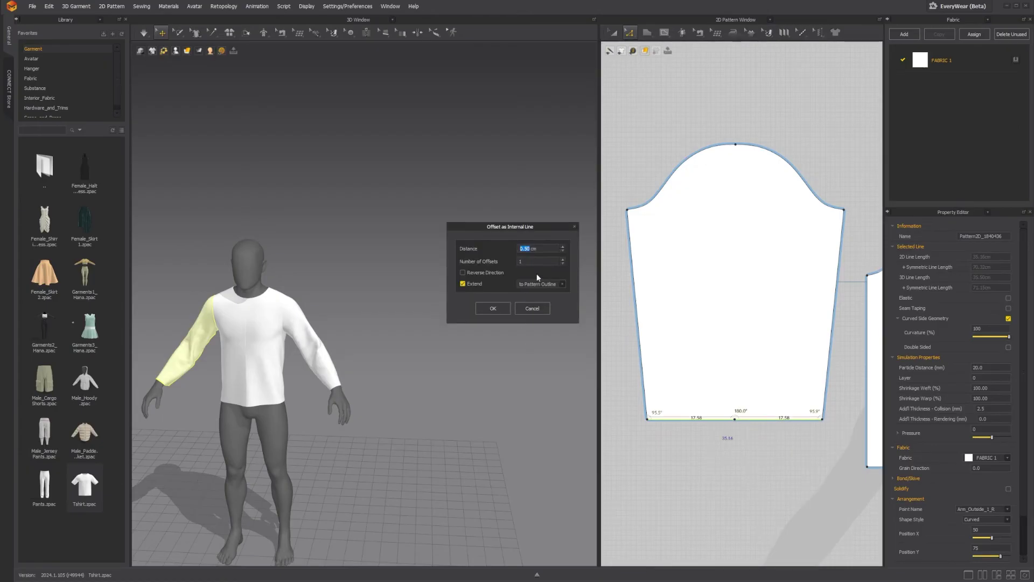
{"action": "left_click_drag", "start_coordinate": [542, 251], "coordinate": [512, 264]}
{"action": "type", "text": "30"}
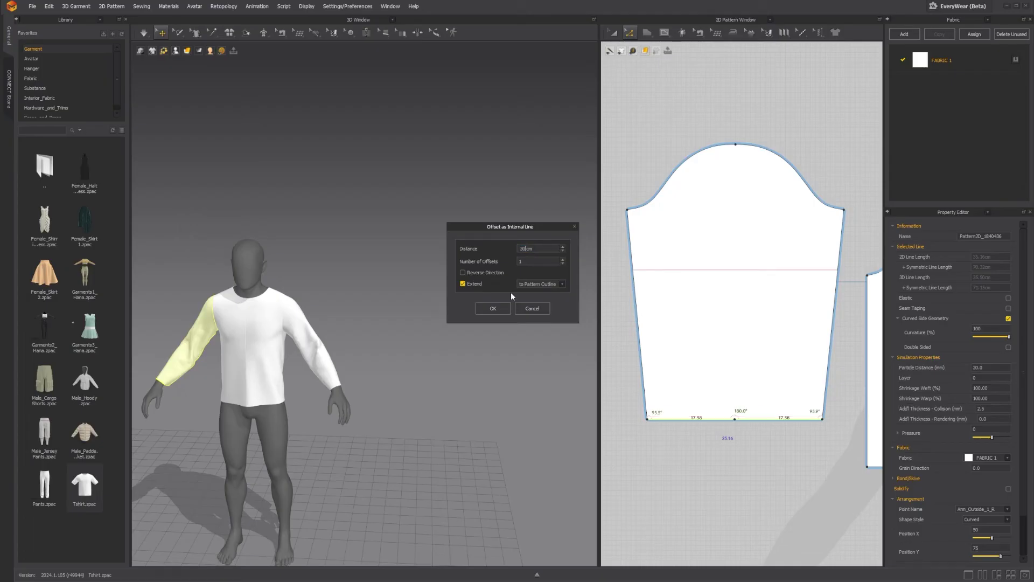
{"action": "key", "text": "BackSpace"}
{"action": "key", "text": "BackSpace"}
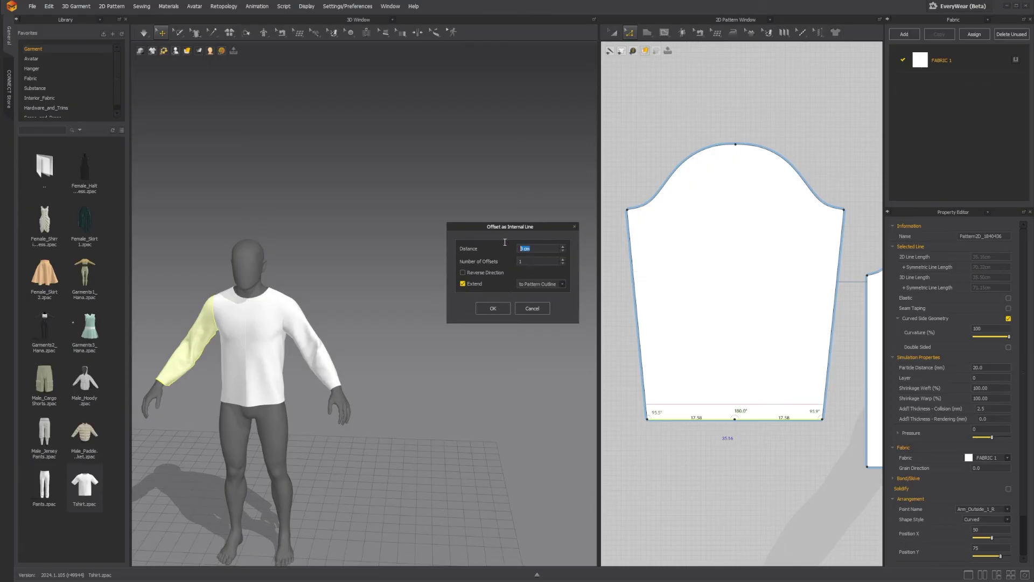
{"action": "type", "text": "5"}
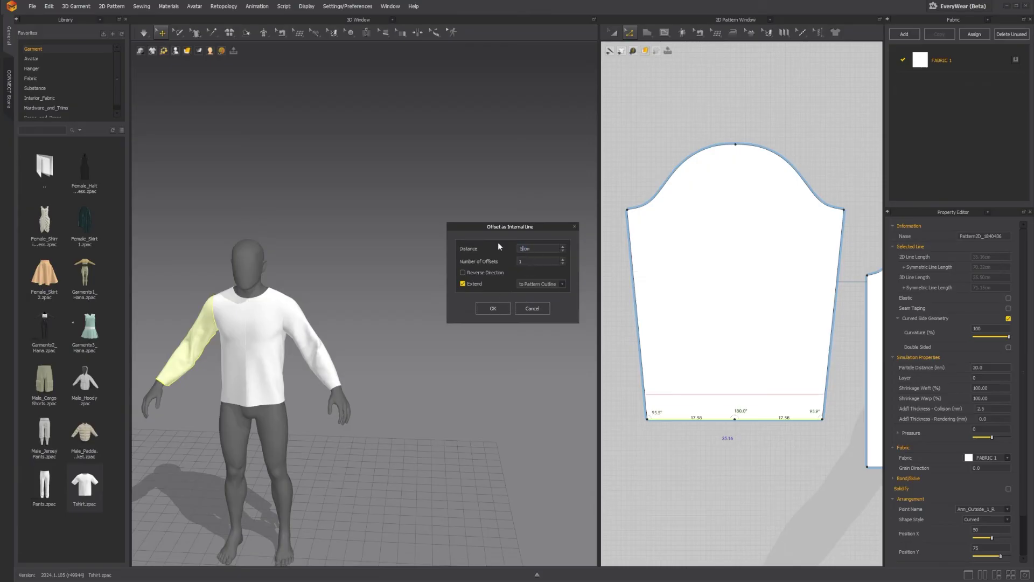
{"action": "left_click", "coordinate": [493, 308]}
Cut and sew the right sleeve pattern along the new internal line to form a separate cuff piece, and check it on the arm
{"action": "scroll", "coordinate": [316, 402], "scroll_direction": "up", "scroll_amount": 5}
{"action": "left_click", "coordinate": [681, 397]}
{"action": "right_click", "coordinate": [682, 399]}
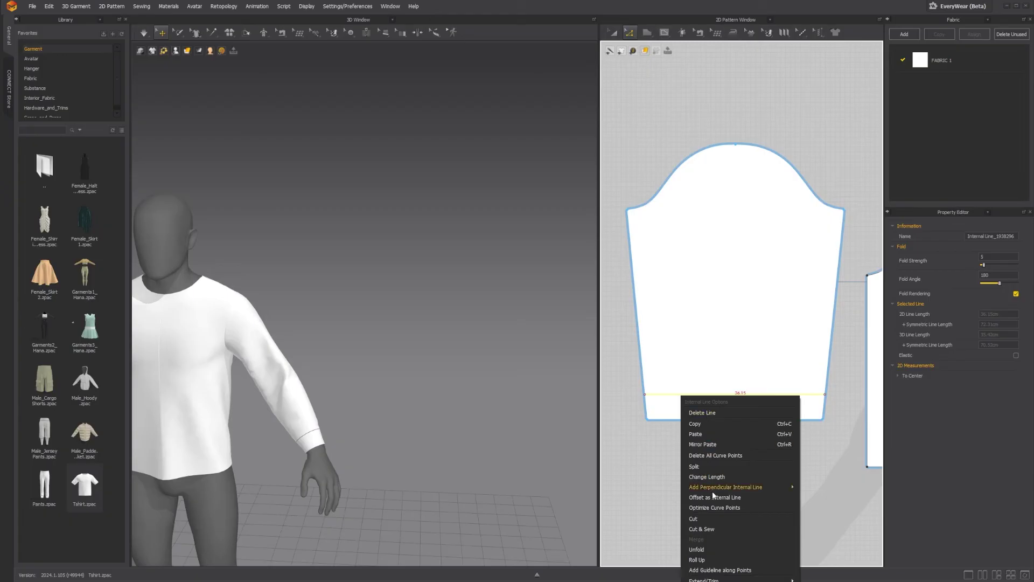
{"action": "left_click", "coordinate": [710, 526]}
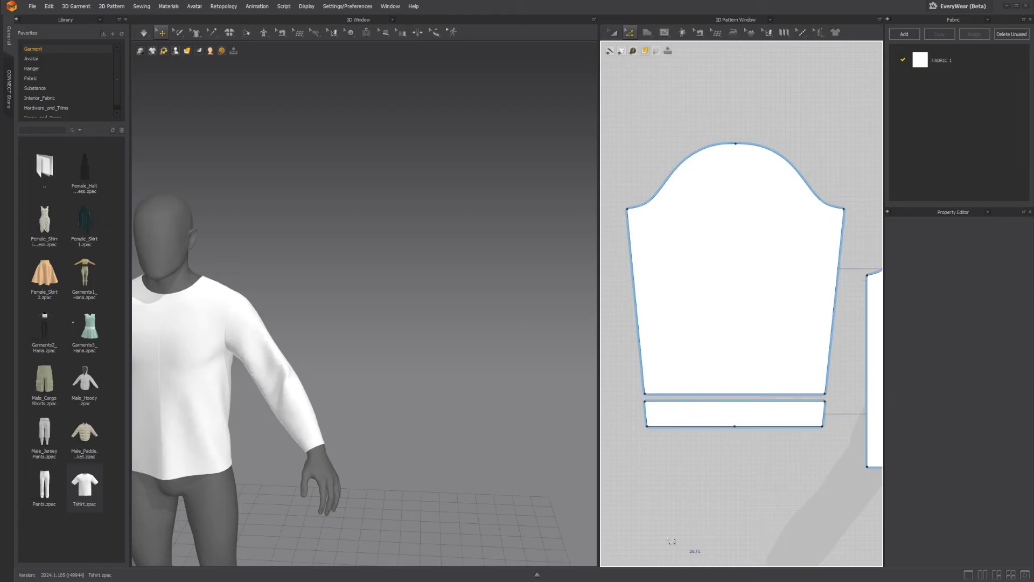
{"action": "scroll", "coordinate": [455, 445], "scroll_direction": "down", "scroll_amount": 3}
{"action": "scroll", "coordinate": [376, 431], "scroll_direction": "down", "scroll_amount": 3}
{"action": "right_click_drag", "start_coordinate": [220, 444], "coordinate": [282, 413]}
{"action": "scroll", "coordinate": [291, 416], "scroll_direction": "up", "scroll_amount": 2}
{"action": "scroll", "coordinate": [296, 421], "scroll_direction": "up", "scroll_amount": 4}
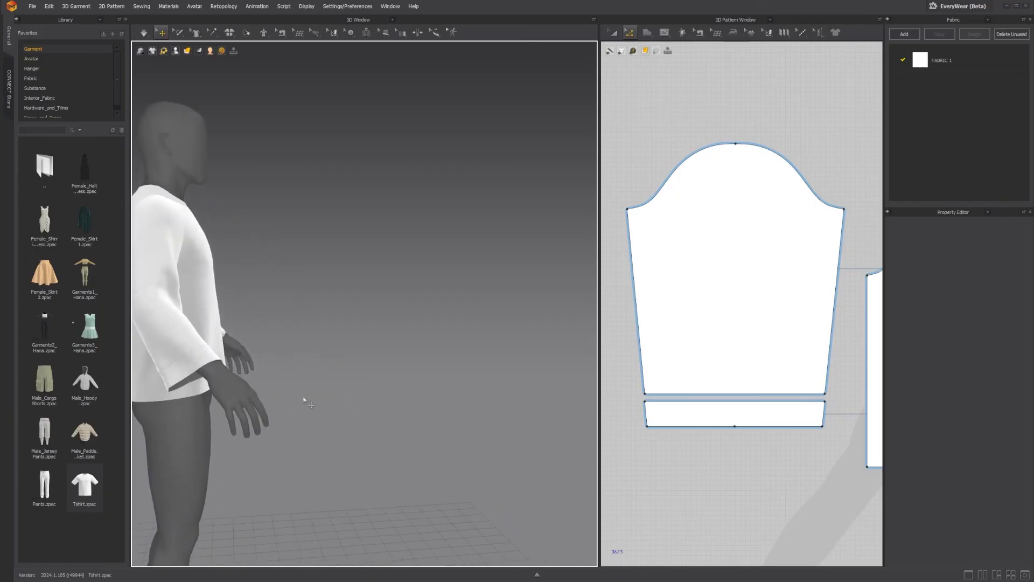
Taper the cuff piece in 2D by moving both lower corner points inward
{"action": "left_click", "coordinate": [647, 426]}
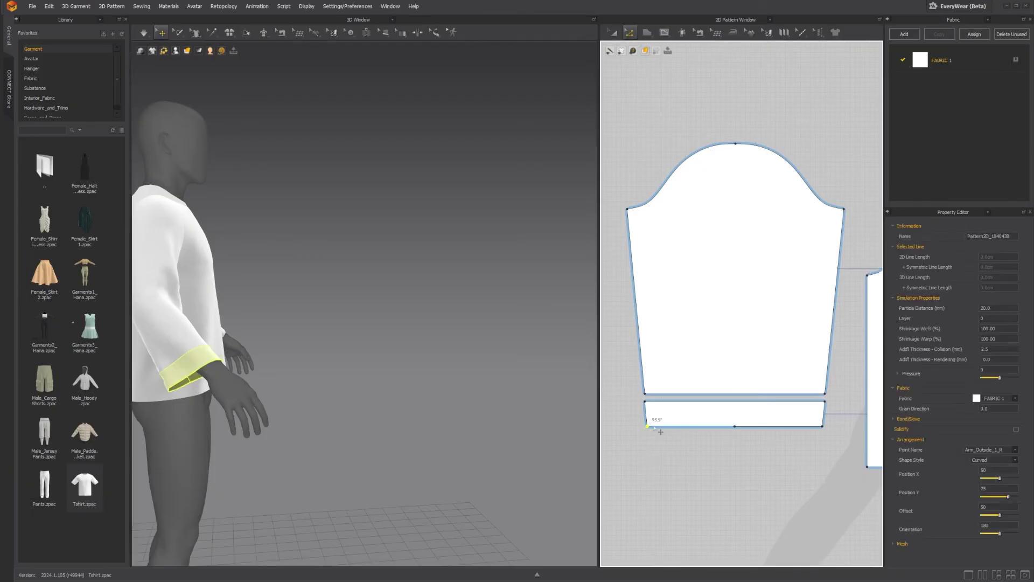
{"action": "left_click_drag", "start_coordinate": [647, 429], "coordinate": [674, 426]}
{"action": "left_click_drag", "start_coordinate": [828, 432], "coordinate": [759, 440]}
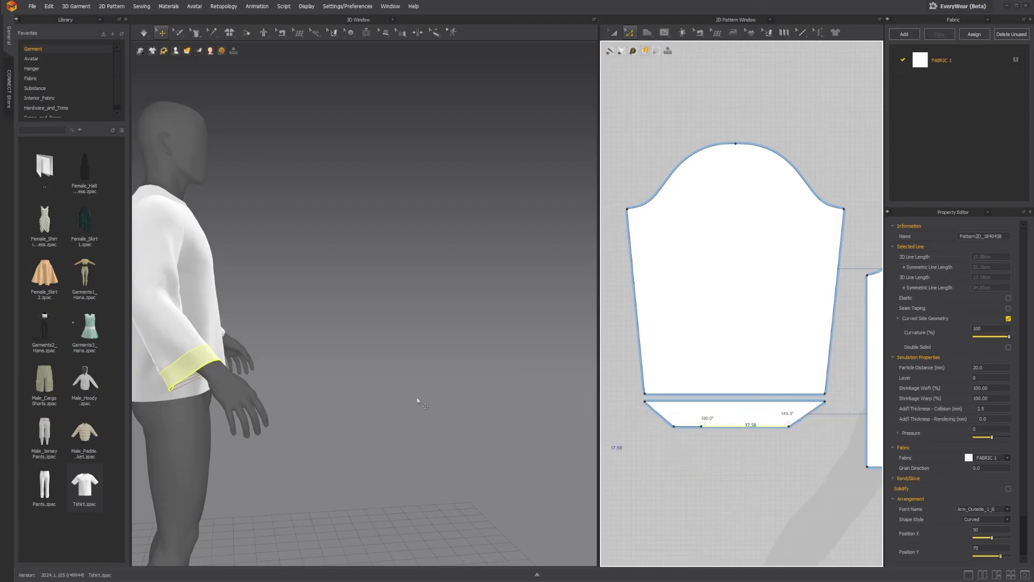
{"action": "right_click_drag", "start_coordinate": [420, 404], "coordinate": [395, 427]}
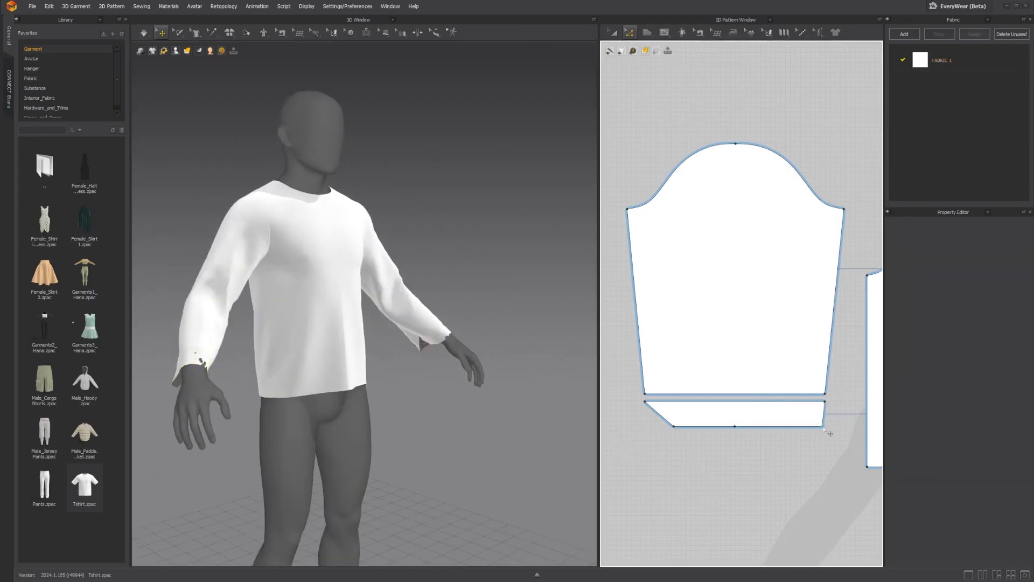
{"action": "left_click_drag", "start_coordinate": [822, 426], "coordinate": [801, 426]}
Simulate the garment and pull the right sleeve with its tapered cuff toward the wrist to test the fit
{"action": "right_click_drag", "start_coordinate": [469, 453], "coordinate": [502, 450]}
{"action": "right_click_drag", "start_coordinate": [393, 445], "coordinate": [199, 390]}
{"action": "left_click_drag", "start_coordinate": [215, 372], "coordinate": [217, 436]}
{"action": "right_click_drag", "start_coordinate": [210, 459], "coordinate": [281, 464]}
{"action": "scroll", "coordinate": [333, 406], "scroll_direction": "down", "scroll_amount": 1}
{"action": "scroll", "coordinate": [339, 404], "scroll_direction": "up", "scroll_amount": 2}
{"action": "scroll", "coordinate": [346, 401], "scroll_direction": "down", "scroll_amount": 2}
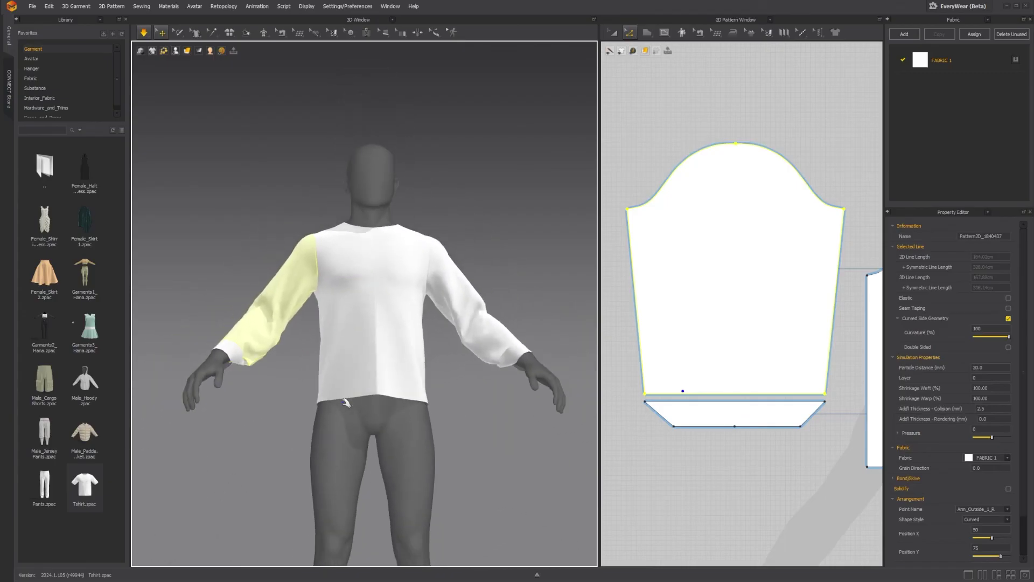
Undo the cuff tapering, the cut and the internal line offset to restore the one-piece sleeve pattern
{"action": "key", "text": "ctrl+z"}
{"action": "key", "text": "ctrl+z"}
{"action": "key", "text": "ctrl+z"}
{"action": "key", "text": "ctrl+z"}
{"action": "key", "text": "ctrl+z"}
{"action": "key", "text": "ctrl+z"}
{"action": "key", "text": "ctrl+z"}
{"action": "key", "text": "ctrl+z"}
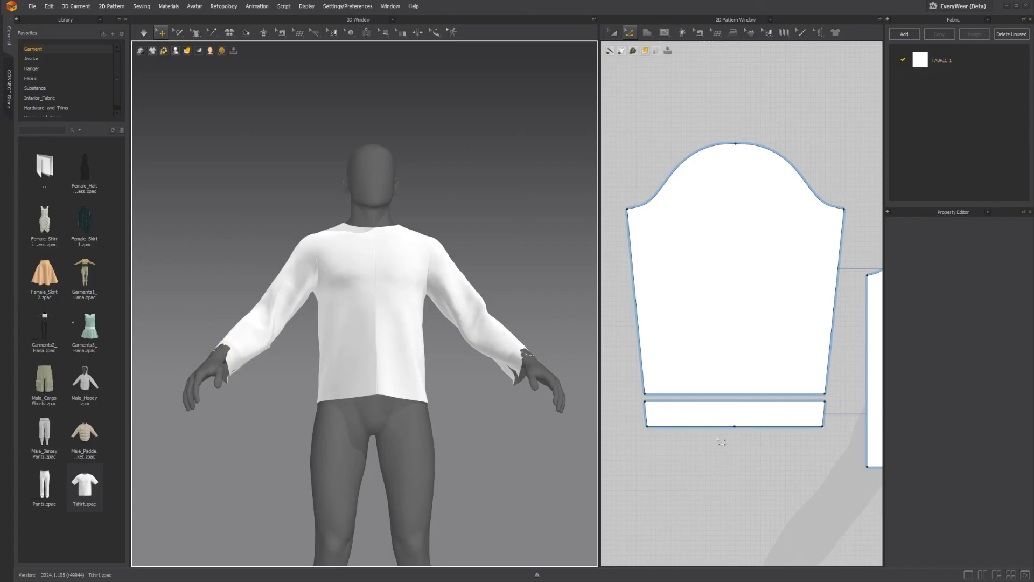
{"action": "key", "text": "ctrl+z"}
Taper the right sleeve pattern by moving both lower corner points of its hem inward by similar amounts
{"action": "left_click", "coordinate": [648, 418]}
{"action": "right_click_drag", "start_coordinate": [317, 394], "coordinate": [377, 377]}
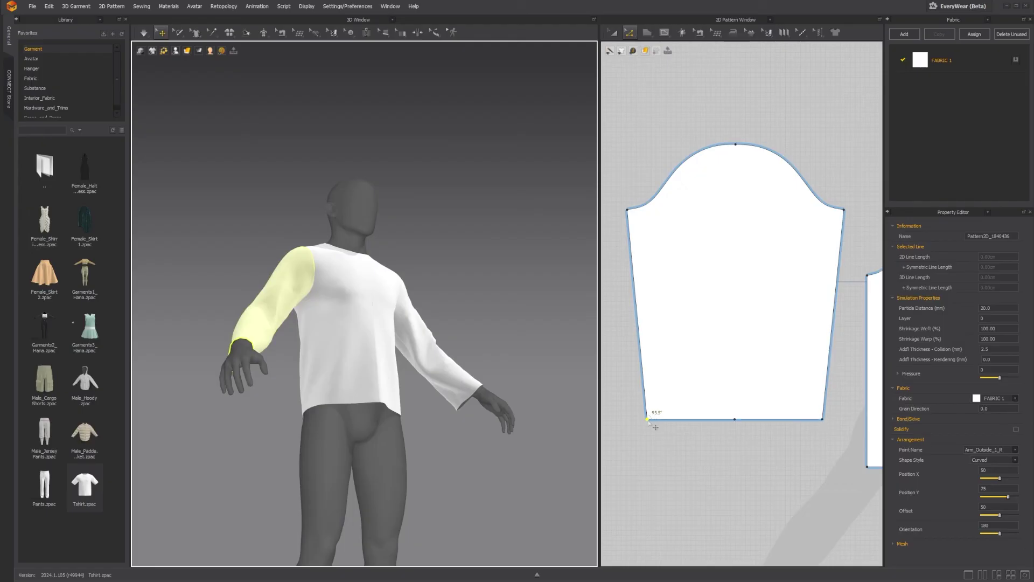
{"action": "left_click_drag", "start_coordinate": [649, 422], "coordinate": [671, 422]}
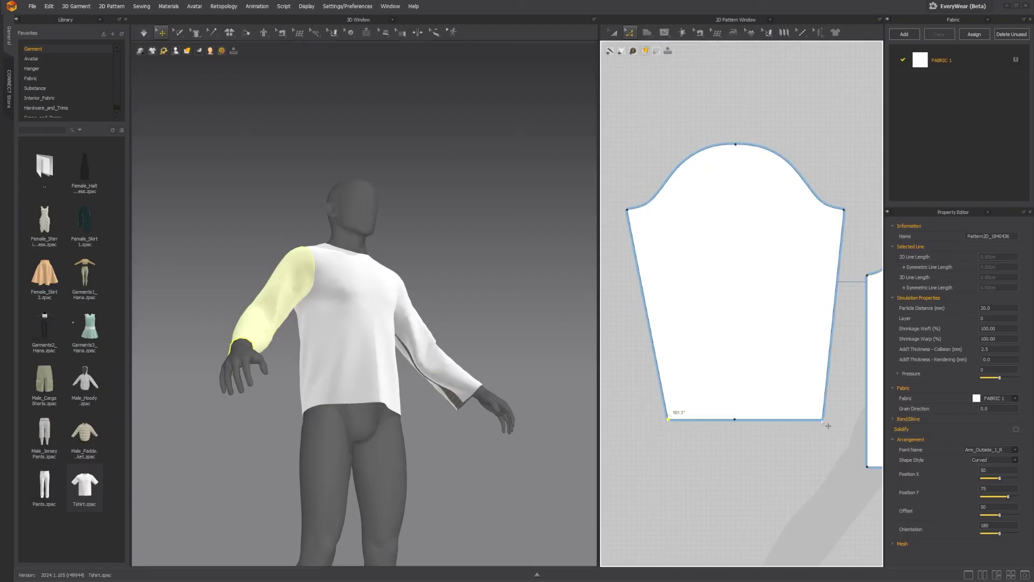
{"action": "left_click_drag", "start_coordinate": [829, 426], "coordinate": [806, 427]}
Simulate the garment and check how the tapered sleeves drape around the wrists
{"action": "right_click_drag", "start_coordinate": [524, 433], "coordinate": [502, 442]}
{"action": "key", "text": "space"}
{"action": "right_click_drag", "start_coordinate": [407, 474], "coordinate": [347, 420]}
{"action": "left_click", "coordinate": [308, 379]}
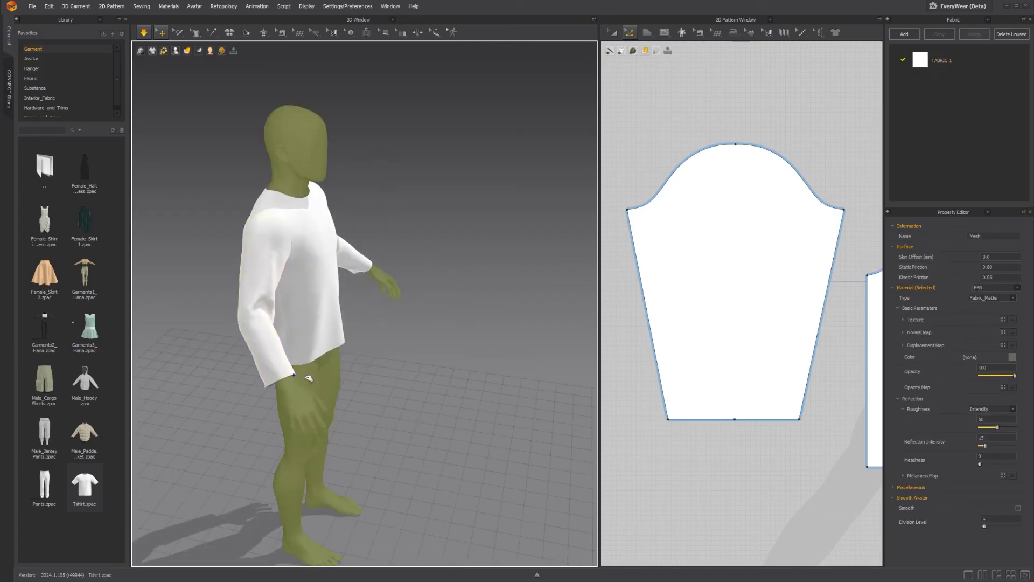
Offset both segments of the sleeve hem as one internal line extended to the pattern outline
{"action": "left_click", "coordinate": [713, 420]}
{"action": "left_click", "coordinate": [764, 419], "text": "shift"}
{"action": "right_click", "coordinate": [762, 419]}
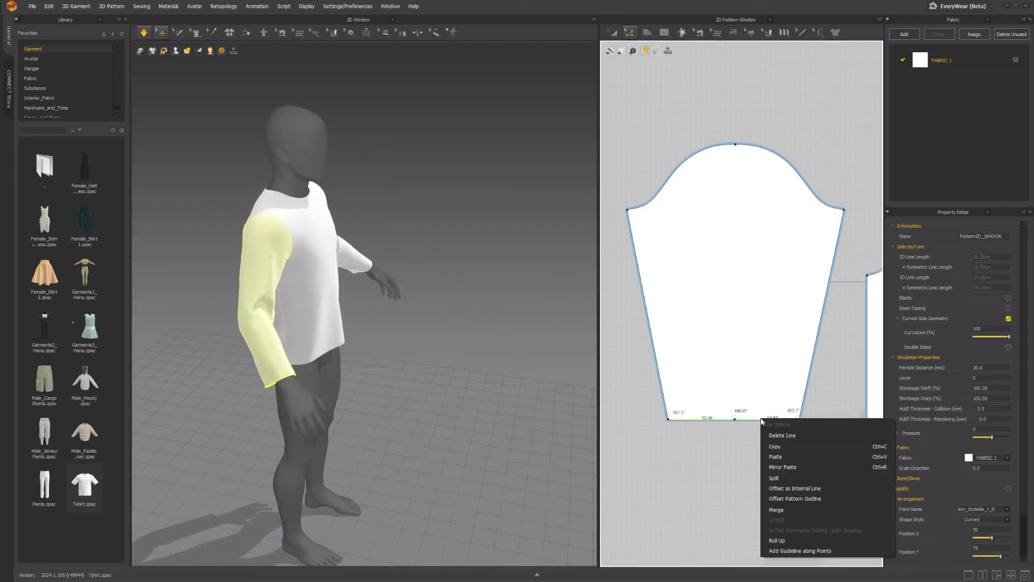
{"action": "left_click", "coordinate": [793, 487]}
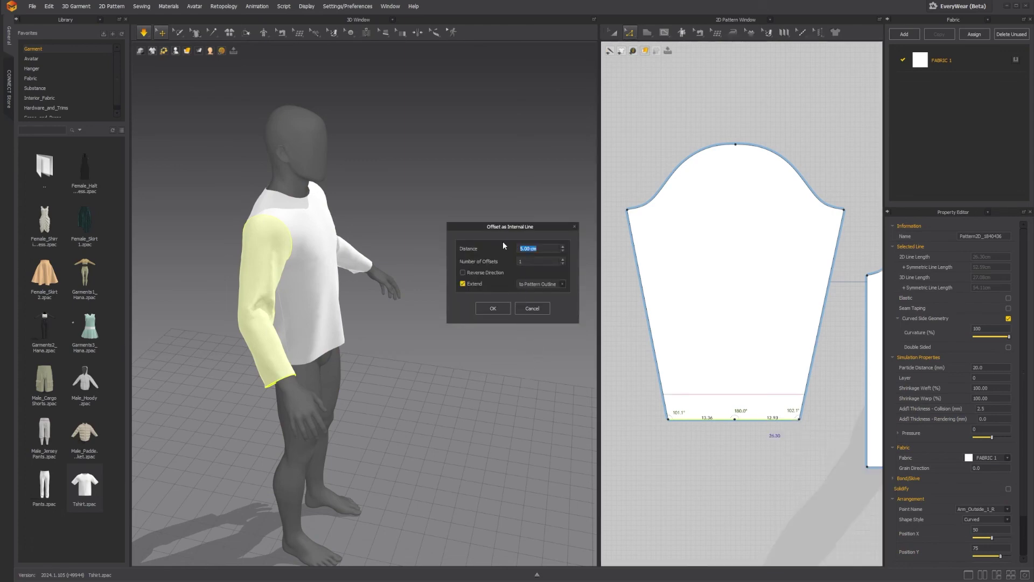
{"action": "left_click", "coordinate": [487, 308]}
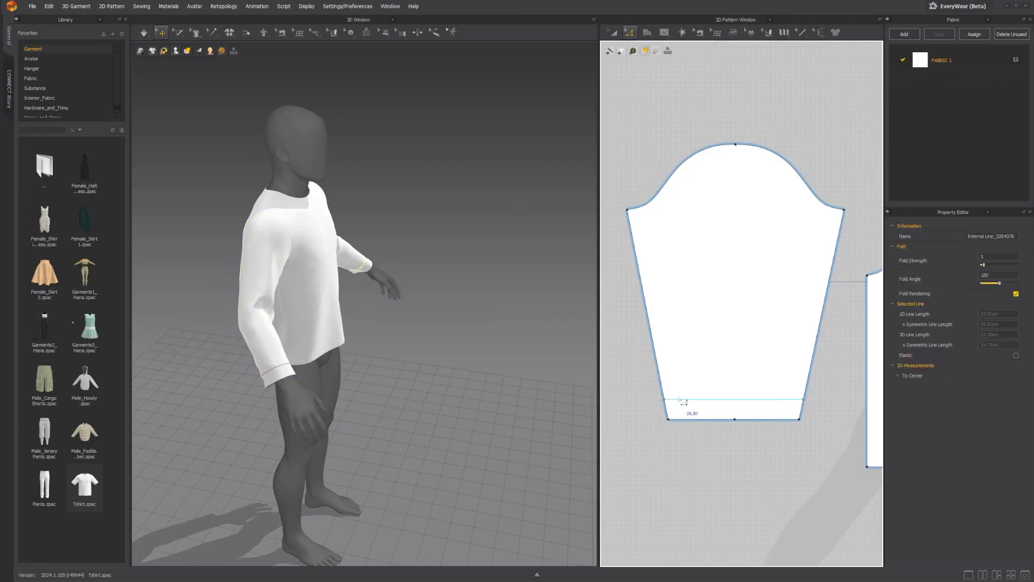
Cut and sew the sleeve pattern along the new internal line to form a separate cuff piece
{"action": "right_click", "coordinate": [678, 398]}
{"action": "left_click", "coordinate": [675, 399]}
{"action": "right_click", "coordinate": [675, 400]}
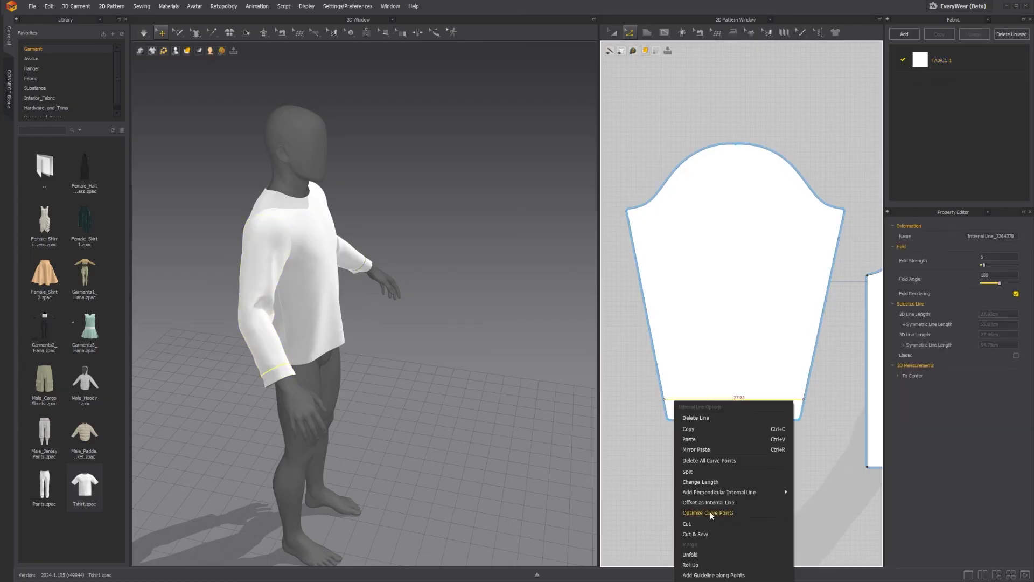
{"action": "left_click", "coordinate": [706, 524]}
Taper the cuff piece in 2D by moving both of its lower corner points slightly inward
{"action": "right_click_drag", "start_coordinate": [323, 425], "coordinate": [409, 425]}
{"action": "scroll", "coordinate": [382, 429], "scroll_direction": "down", "scroll_amount": 3}
{"action": "left_click", "coordinate": [668, 428]}
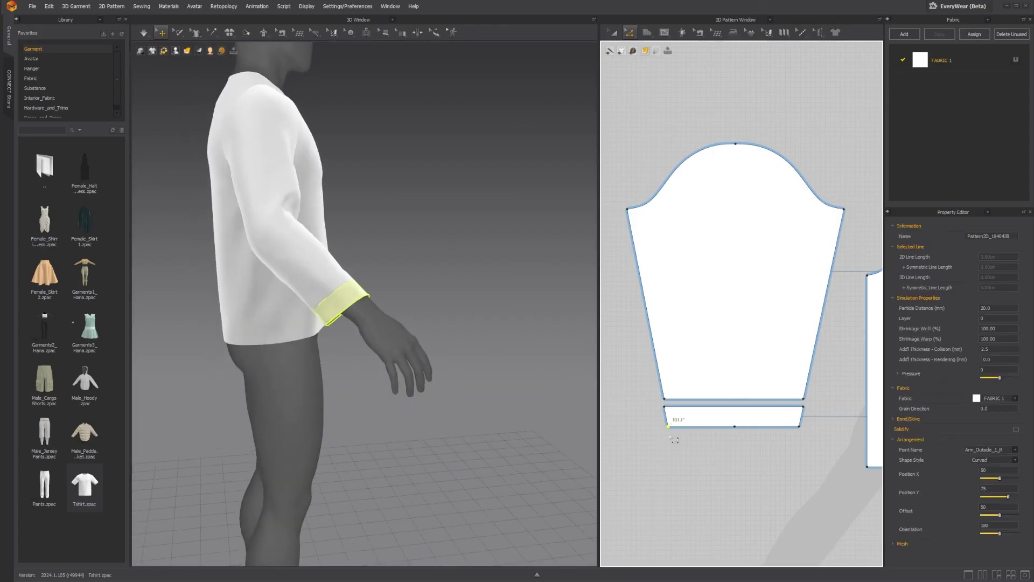
{"action": "left_click_drag", "start_coordinate": [668, 427], "coordinate": [674, 426]}
{"action": "left_click_drag", "start_coordinate": [799, 427], "coordinate": [791, 426]}
Simulate the garment and inspect the tapered cuffs around the wrists from several angles
{"action": "right_click_drag", "start_coordinate": [446, 405], "coordinate": [293, 362]}
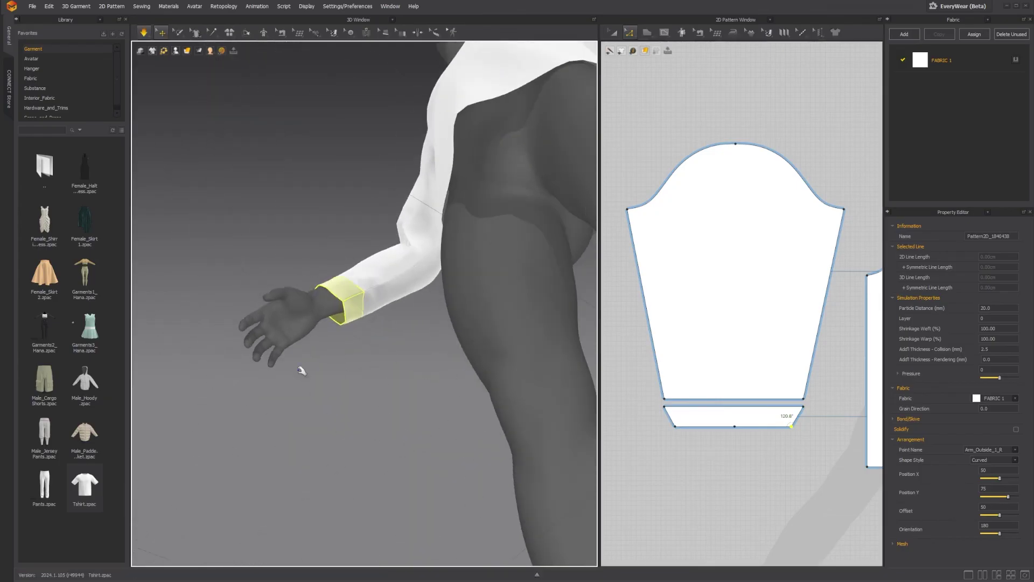
{"action": "right_click_drag", "start_coordinate": [358, 411], "coordinate": [460, 399]}
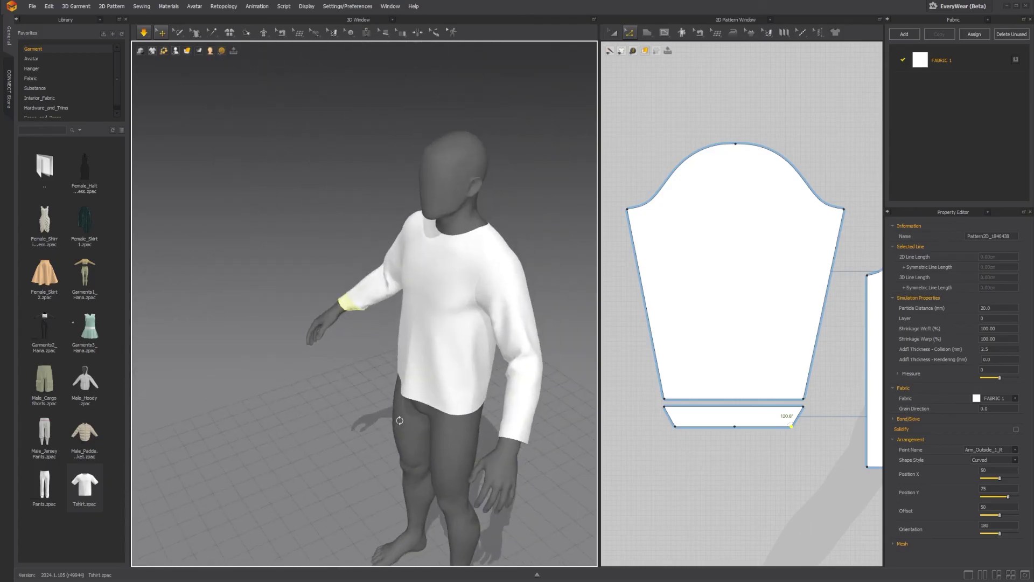
{"action": "mouse_move", "coordinate": [412, 414]}
{"action": "right_mouse_down"}
{"action": "mouse_move", "coordinate": [434, 421]}
{"action": "mouse_move", "coordinate": [426, 414]}
{"action": "right_mouse_up"}
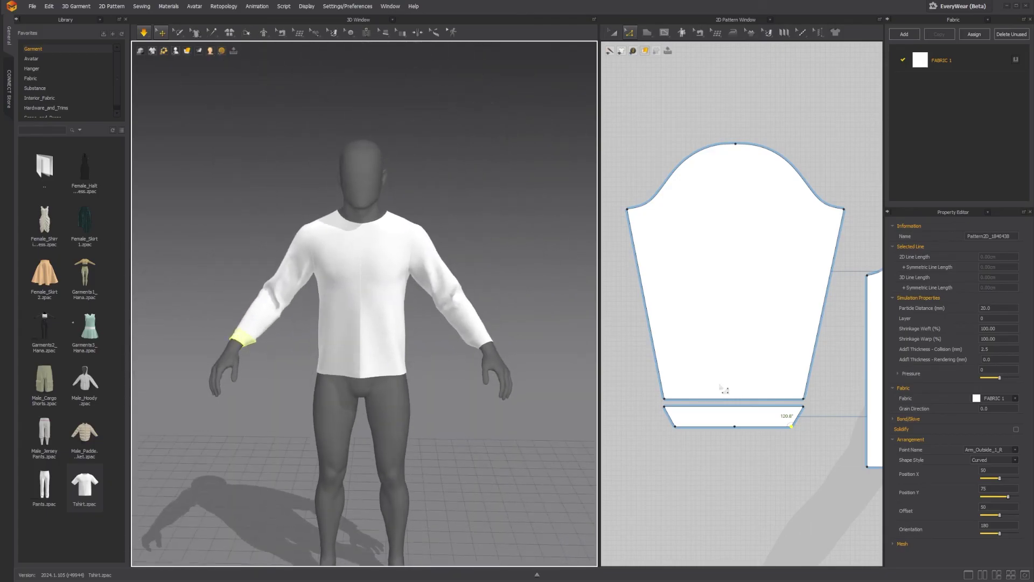
Offset the bottom hem edges of the front and back body patterns as internal lines 4 cm inward, extended to the pattern outline
{"action": "scroll", "coordinate": [719, 373], "scroll_direction": "down", "scroll_amount": 4}
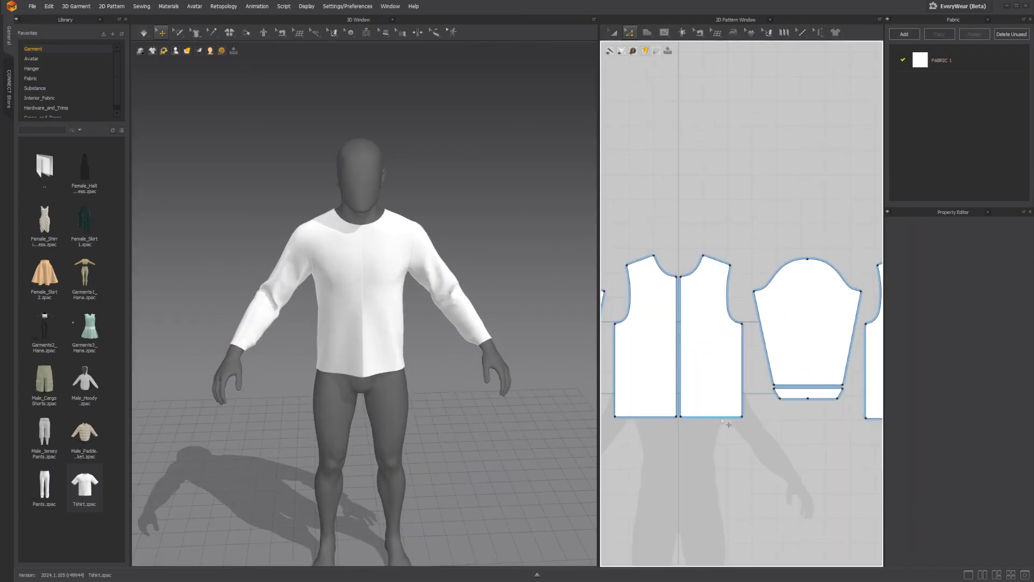
{"action": "left_click", "coordinate": [720, 417]}
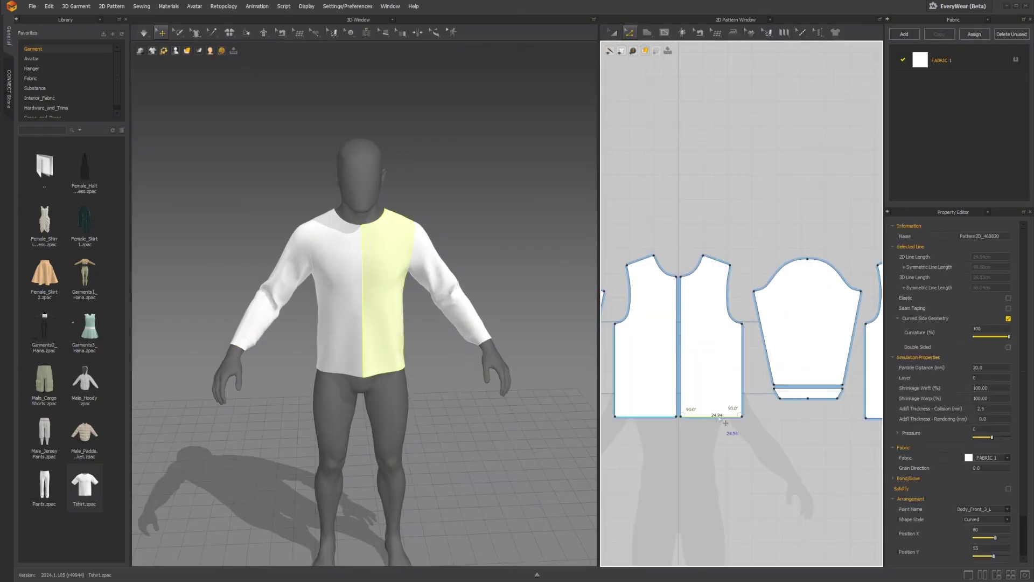
{"action": "left_click", "coordinate": [871, 418], "text": "shift"}
{"action": "middle_click_drag", "start_coordinate": [838, 457], "coordinate": [805, 452]}
{"action": "scroll", "coordinate": [698, 413], "scroll_direction": "up", "scroll_amount": 5}
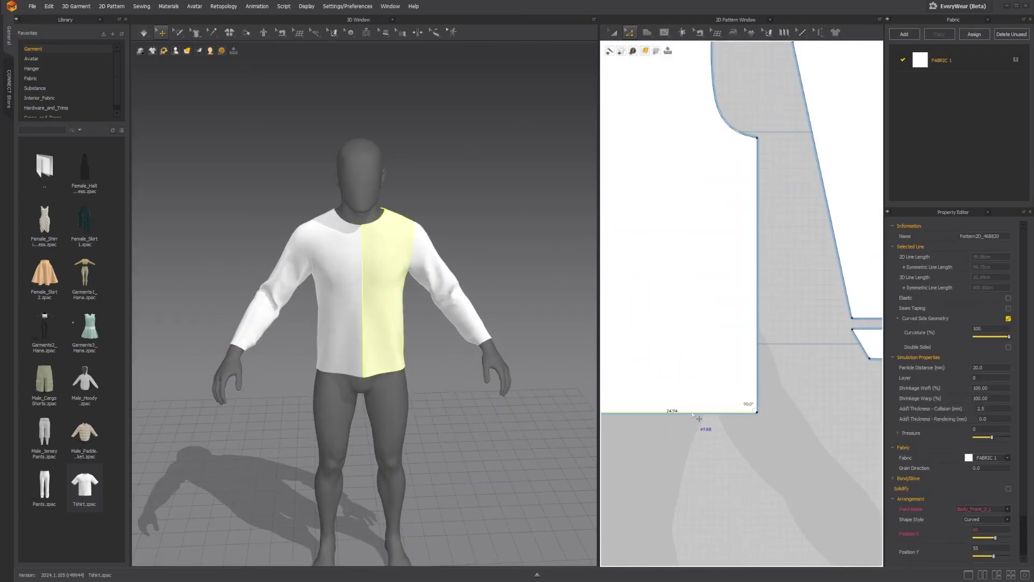
{"action": "right_click", "coordinate": [694, 413]}
{"action": "left_click", "coordinate": [729, 482]}
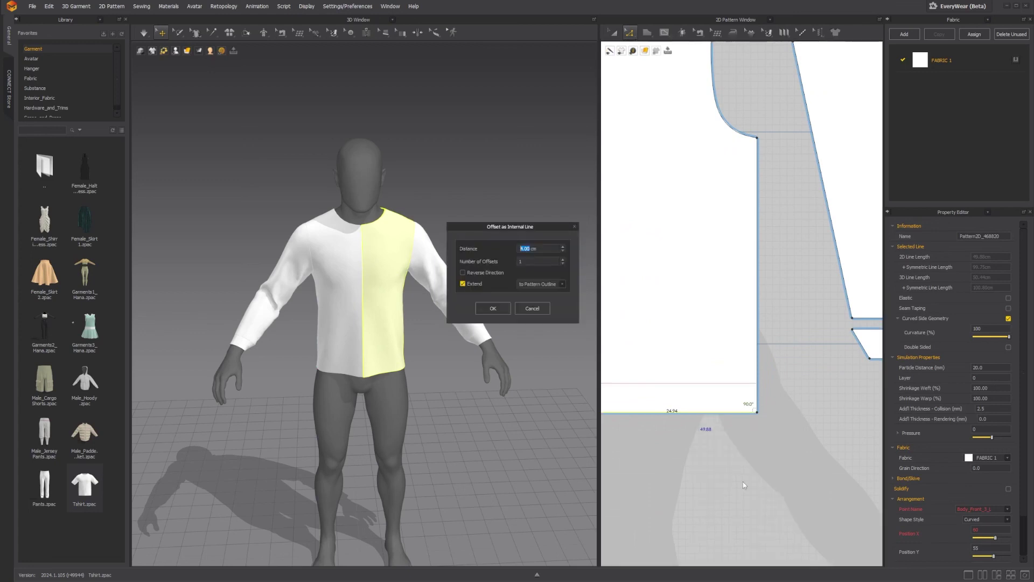
{"action": "left_click", "coordinate": [502, 308]}
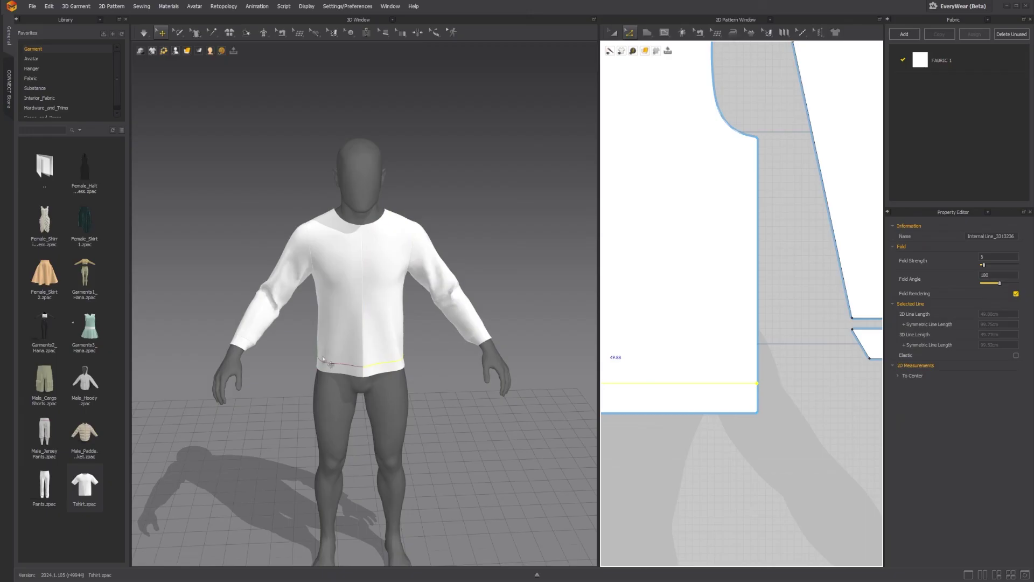
Cut and sew the front and back body patterns along the hem internal lines to form separate bottom bands
{"action": "right_click", "coordinate": [699, 385]}
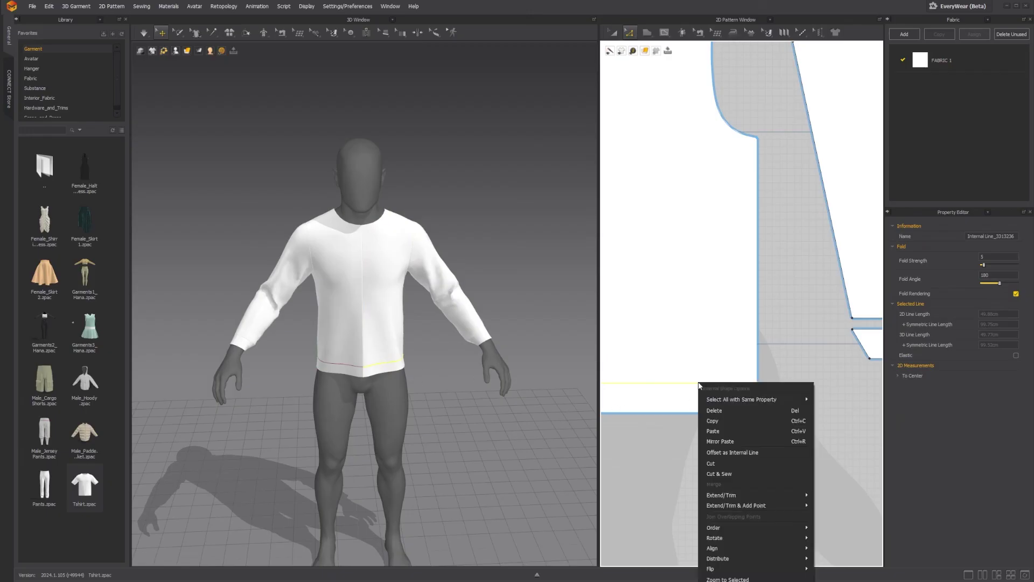
{"action": "left_click", "coordinate": [744, 474]}
{"action": "scroll", "coordinate": [441, 386], "scroll_direction": "up", "scroll_amount": 2}
{"action": "right_click_drag", "start_coordinate": [424, 388], "coordinate": [471, 383]}
Simulate the shirt with its new bottom bands and inspect the drape around the whole avatar
{"action": "key", "text": "space"}
{"action": "right_click_drag", "start_coordinate": [331, 415], "coordinate": [392, 384]}
{"action": "left_click", "coordinate": [391, 384]}
{"action": "mouse_move", "coordinate": [327, 418]}
{"action": "right_mouse_down"}
{"action": "mouse_move", "coordinate": [247, 418]}
{"action": "mouse_move", "coordinate": [380, 385]}
{"action": "mouse_move", "coordinate": [399, 403]}
{"action": "mouse_move", "coordinate": [427, 368]}
{"action": "mouse_move", "coordinate": [409, 393]}
{"action": "mouse_move", "coordinate": [314, 373]}
{"action": "mouse_move", "coordinate": [390, 408]}
{"action": "mouse_move", "coordinate": [338, 415]}
{"action": "right_mouse_up"}
{"action": "scroll", "coordinate": [399, 403], "scroll_direction": "down", "scroll_amount": 6}
{"action": "left_click", "coordinate": [390, 407]}
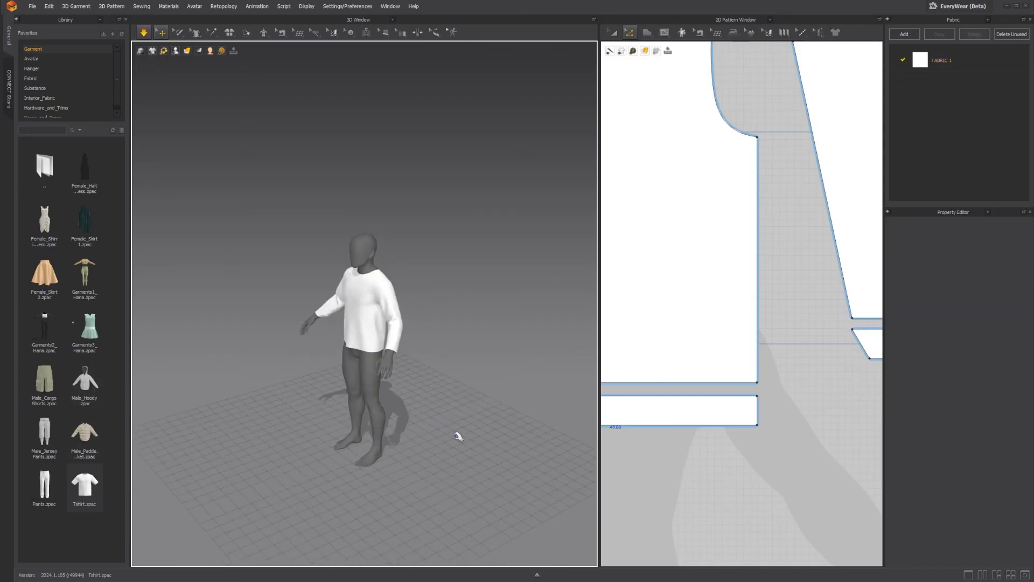
{"action": "right_click_drag", "start_coordinate": [253, 404], "coordinate": [357, 408]}
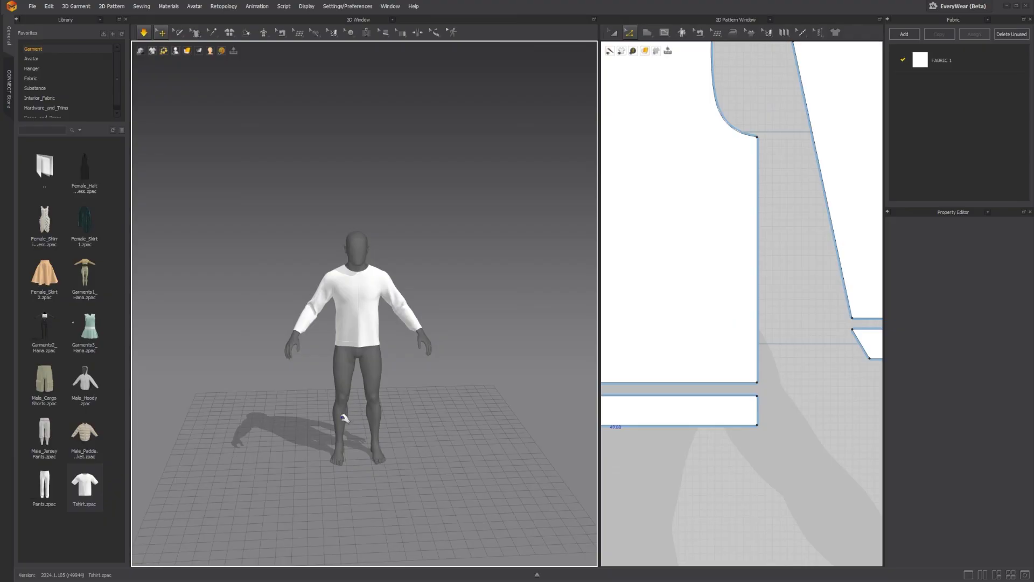